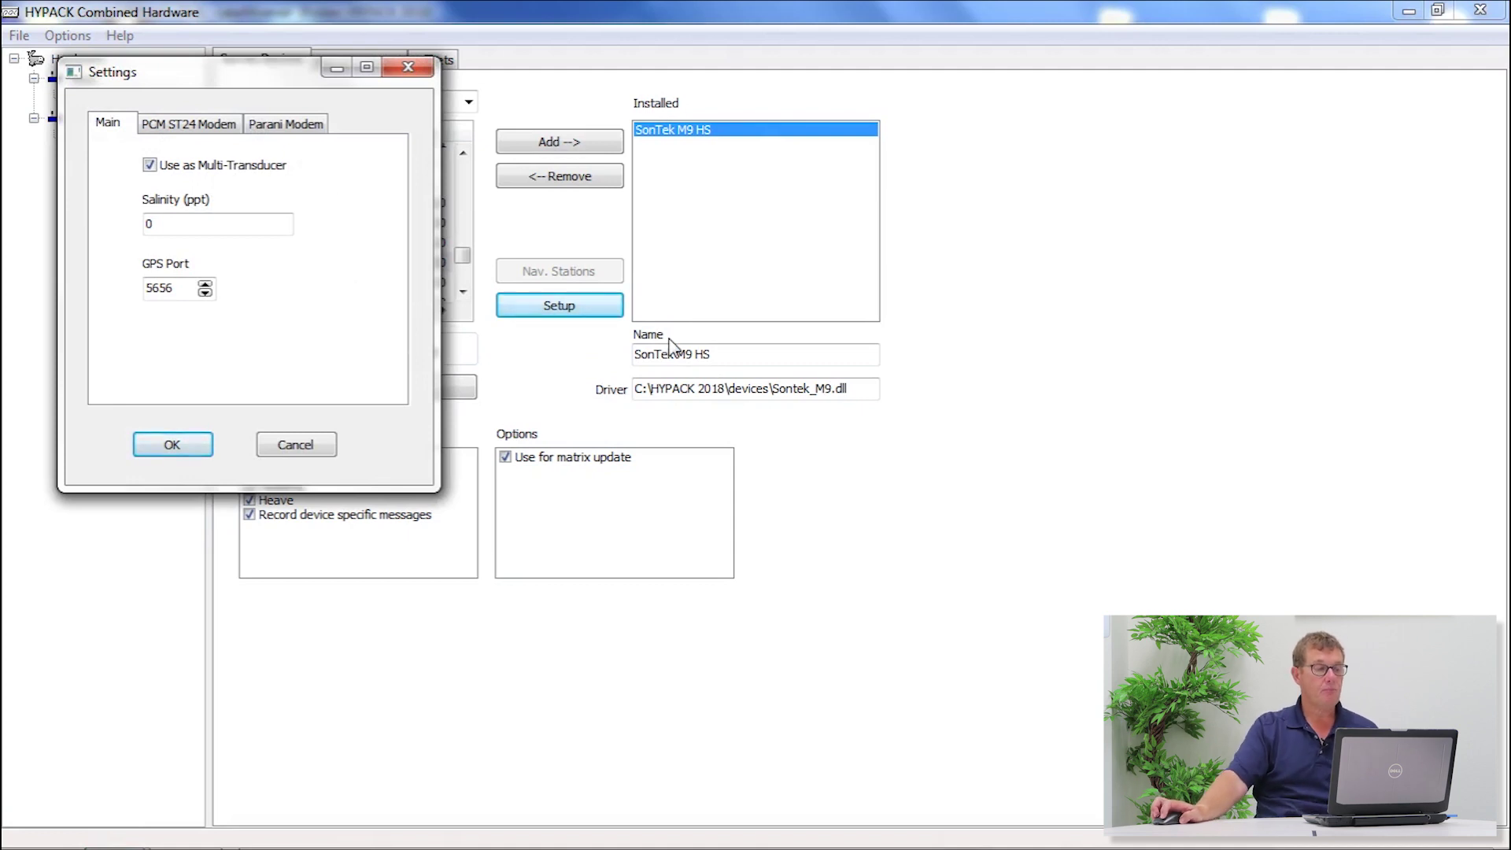
Step: Review the GPS port and salinity values in the main settings of the SonTek M9 HS
drag(184, 289, 133, 294)
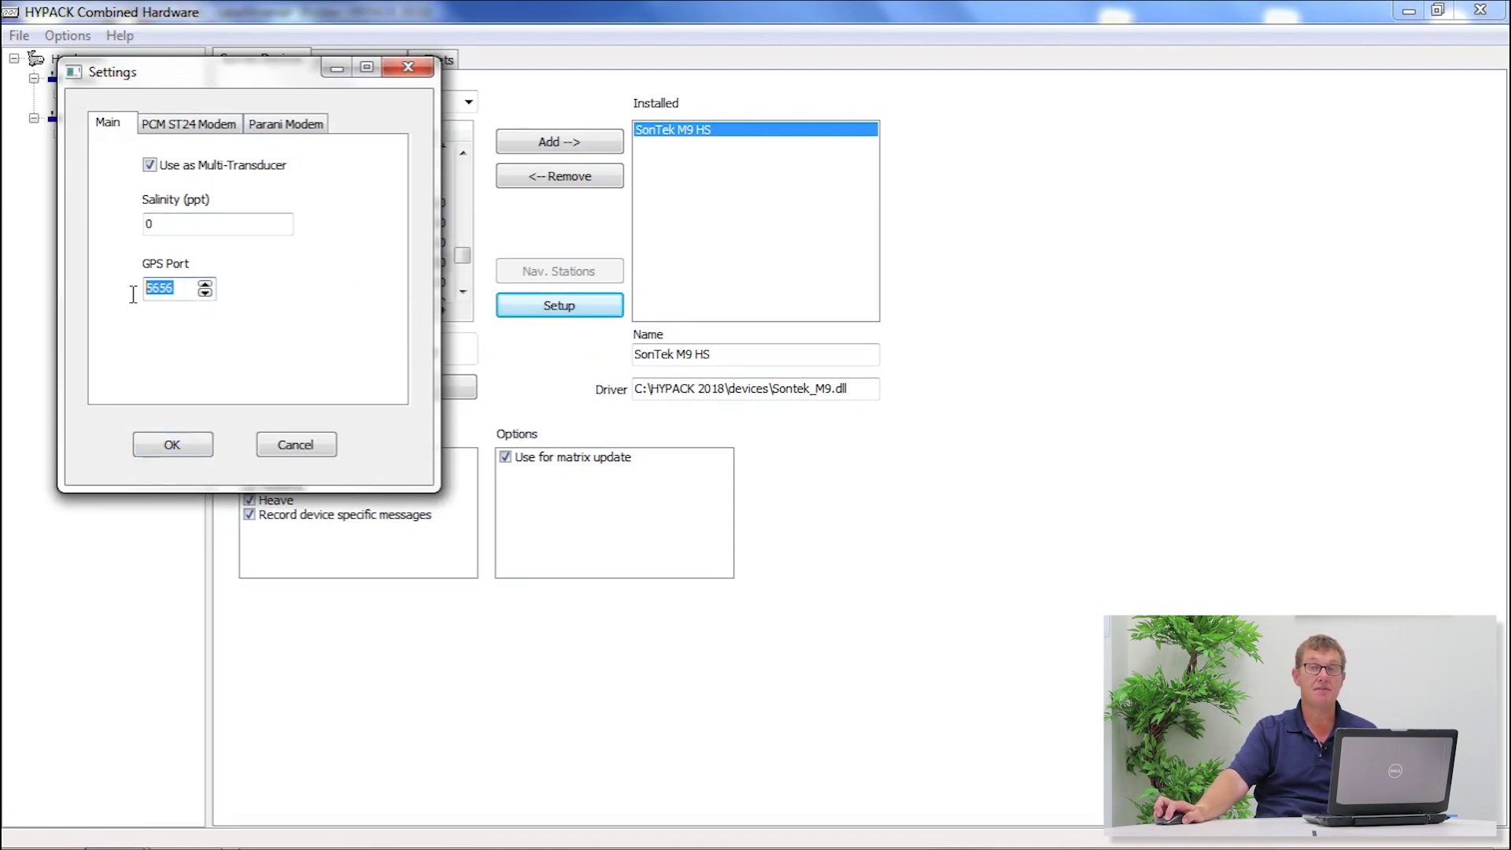
click(185, 294)
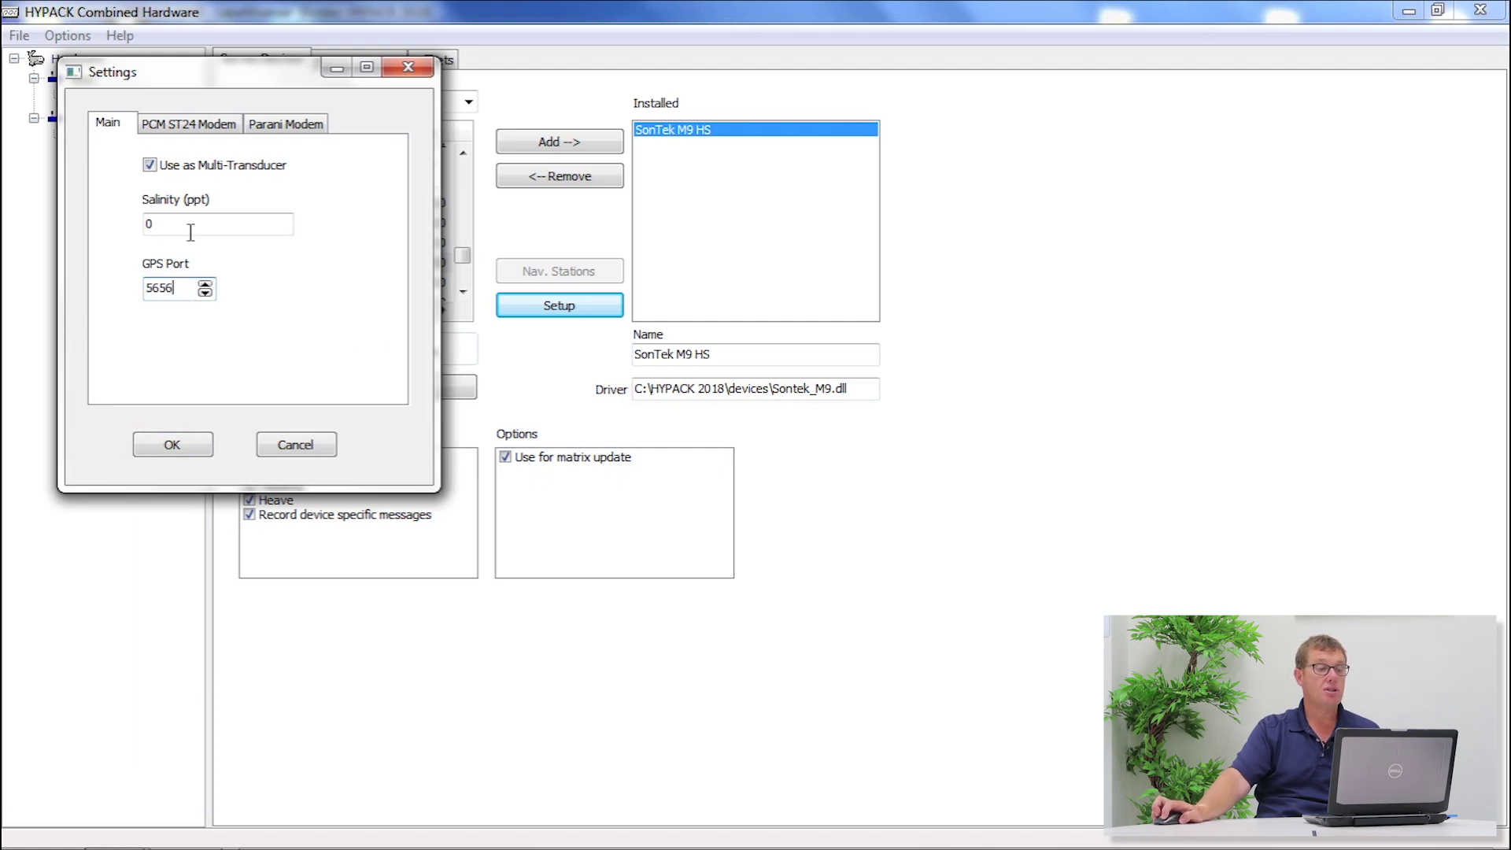
drag(192, 230, 122, 239)
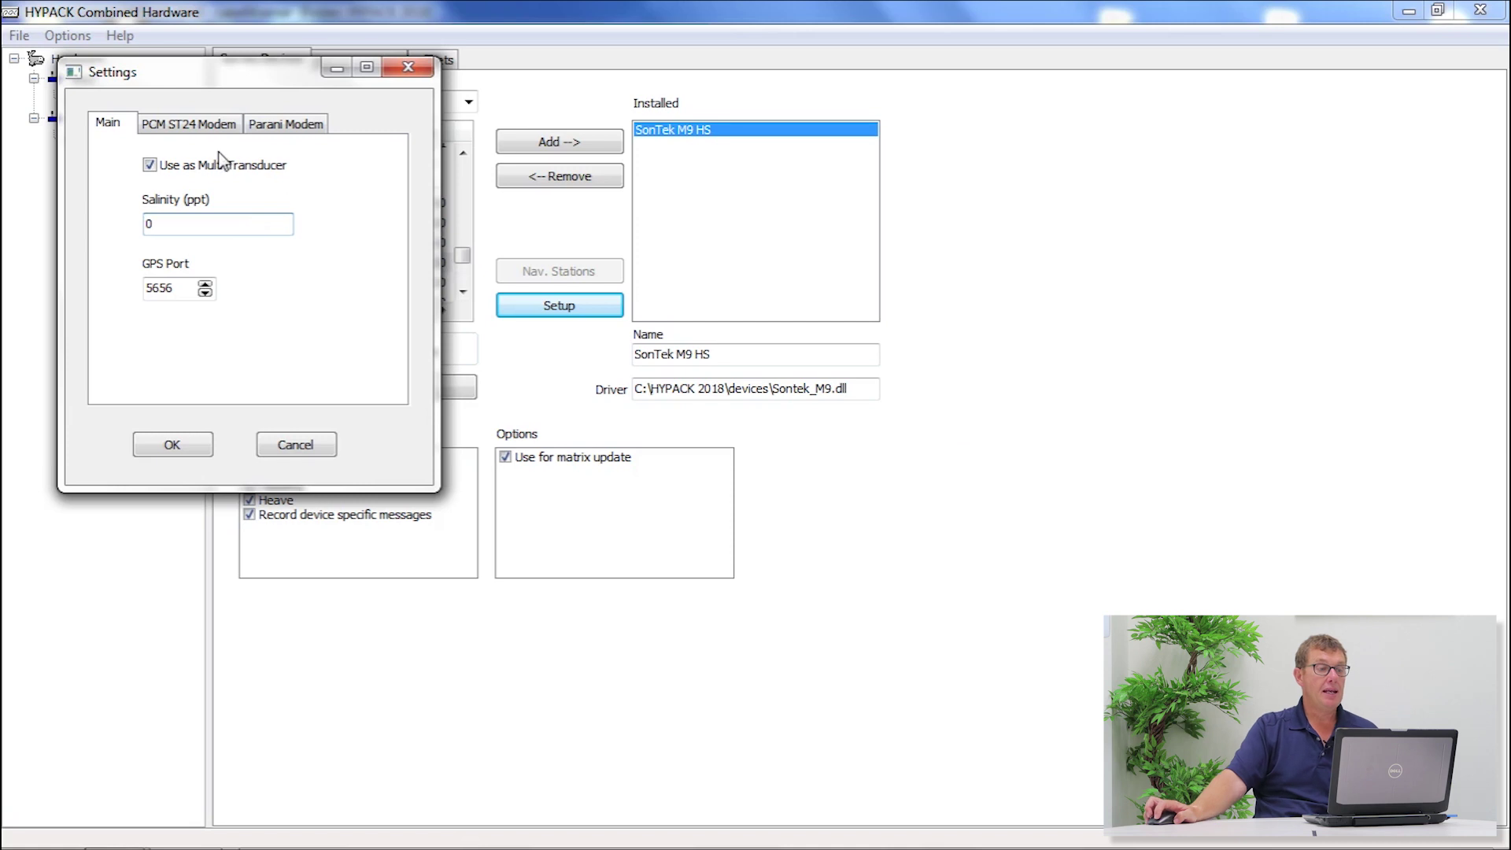
Step: Compare the two modem setups and enable the Sontek radio for the PCM ST24 modem
click(189, 124)
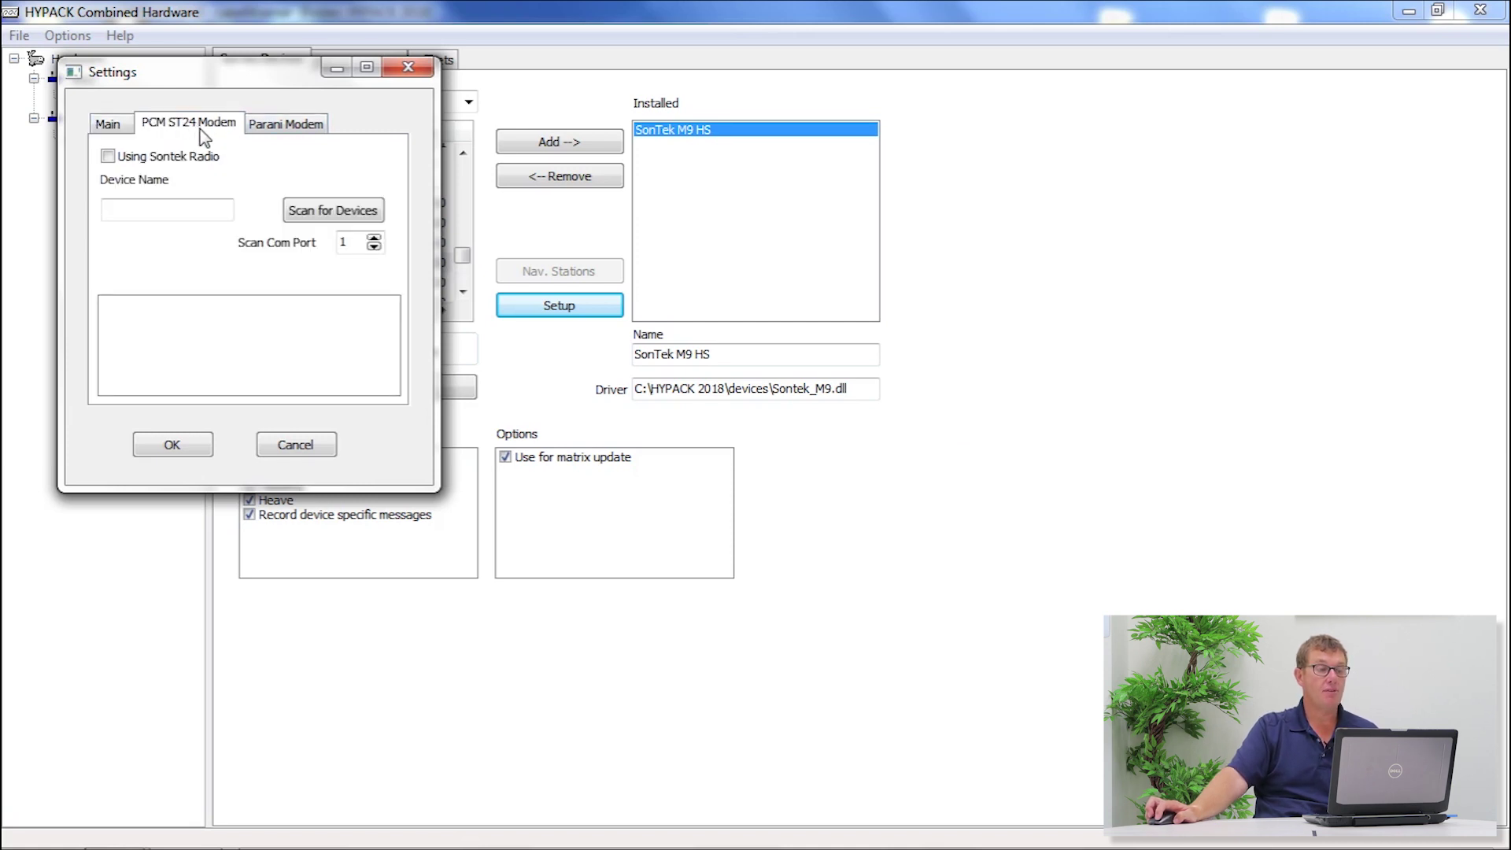
click(286, 132)
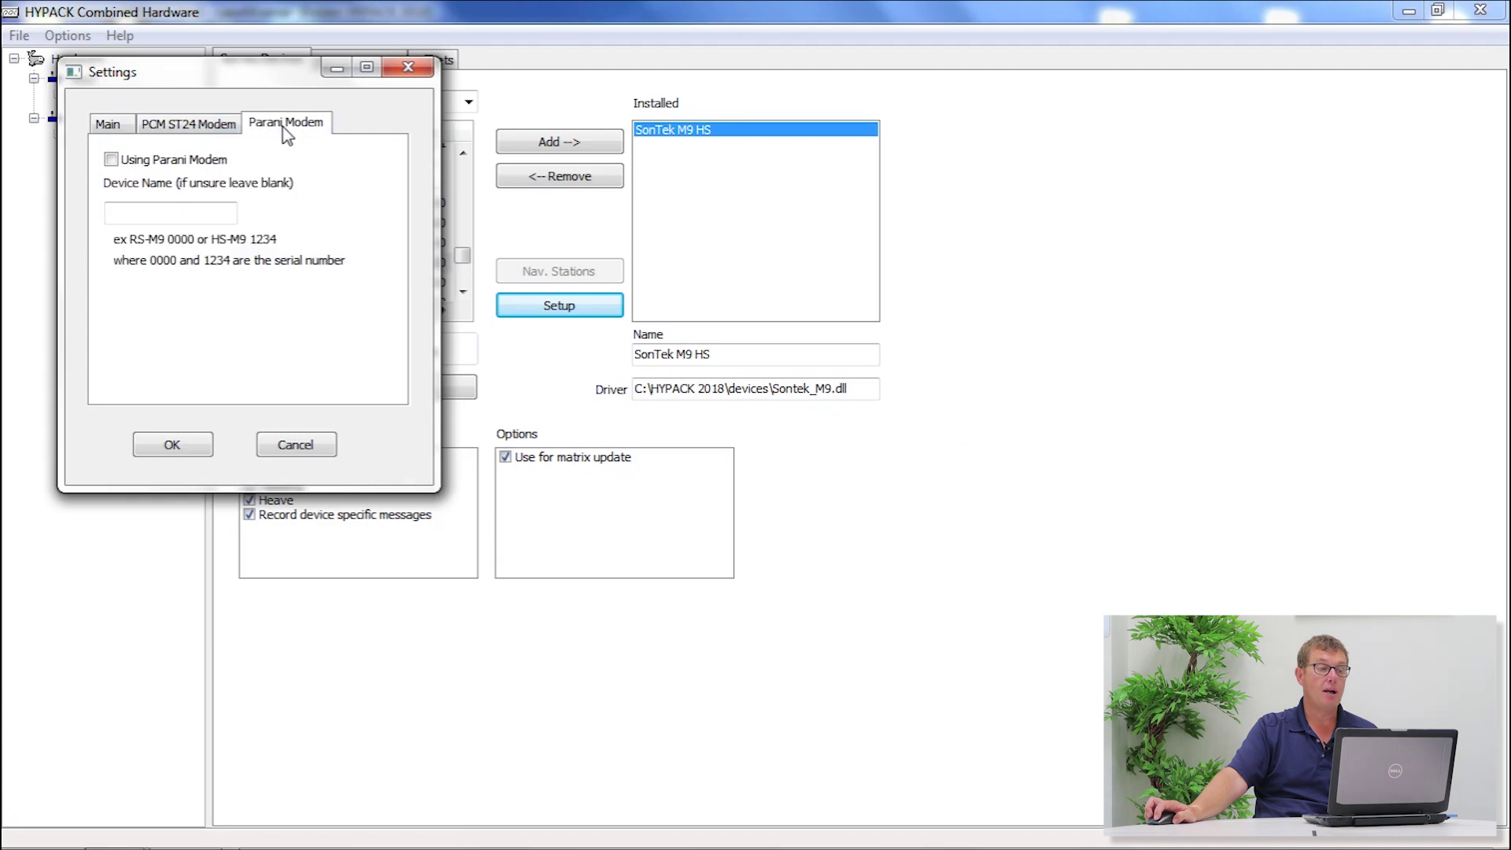
click(214, 130)
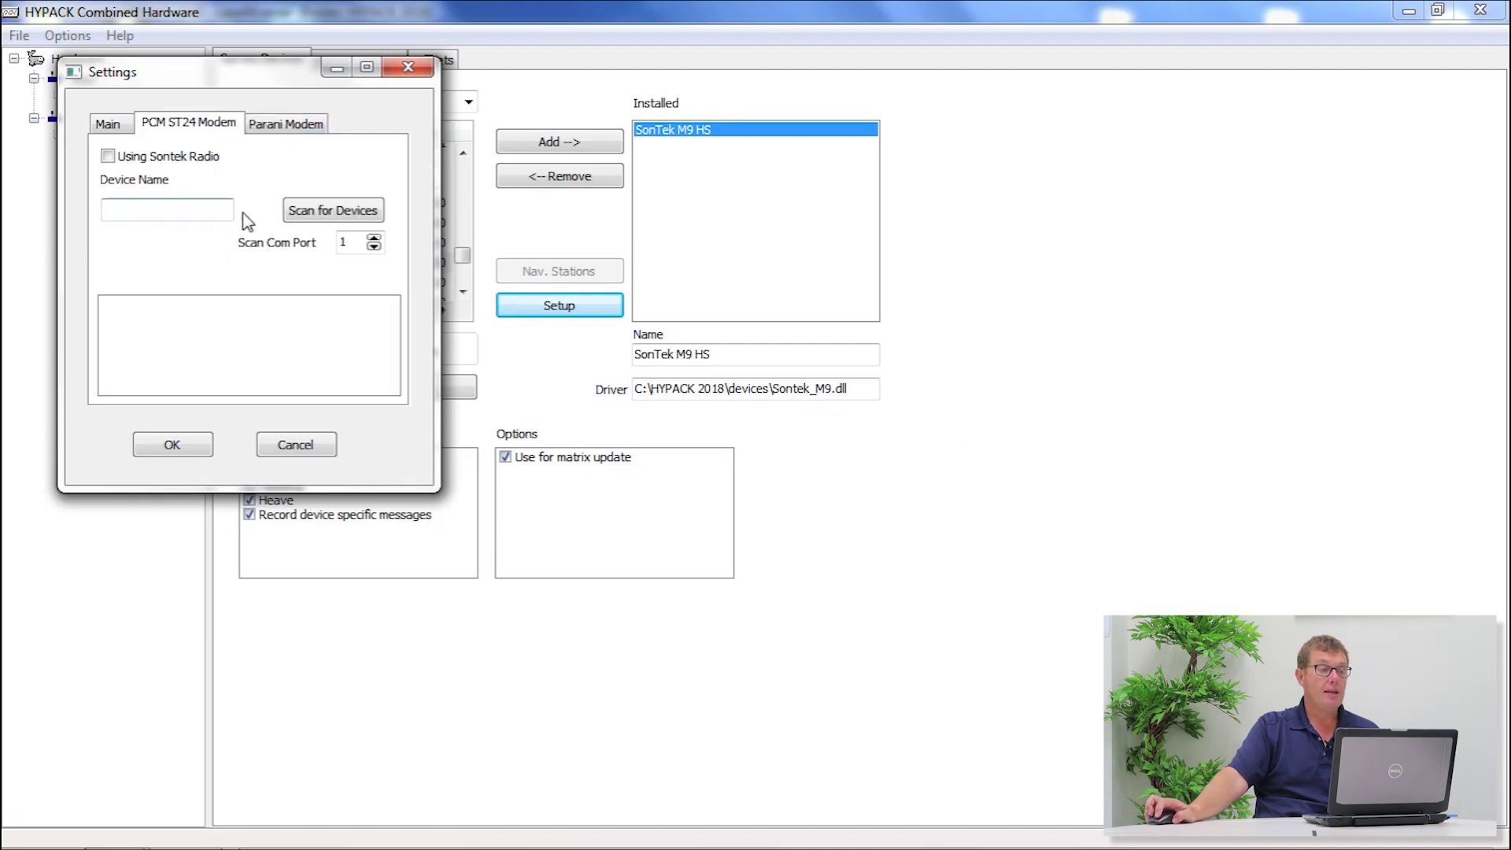
click(107, 156)
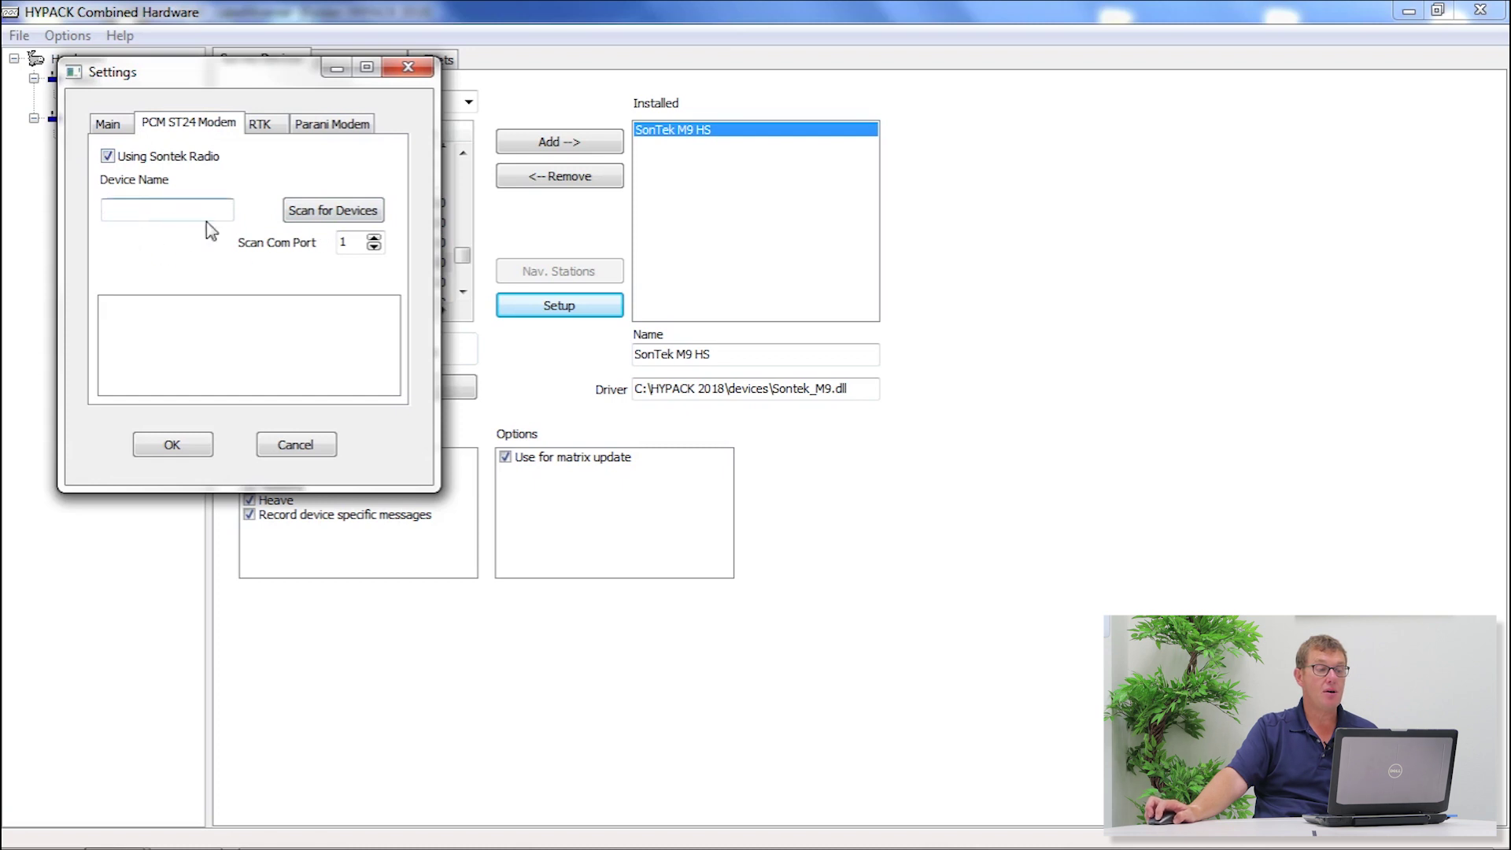
click(341, 217)
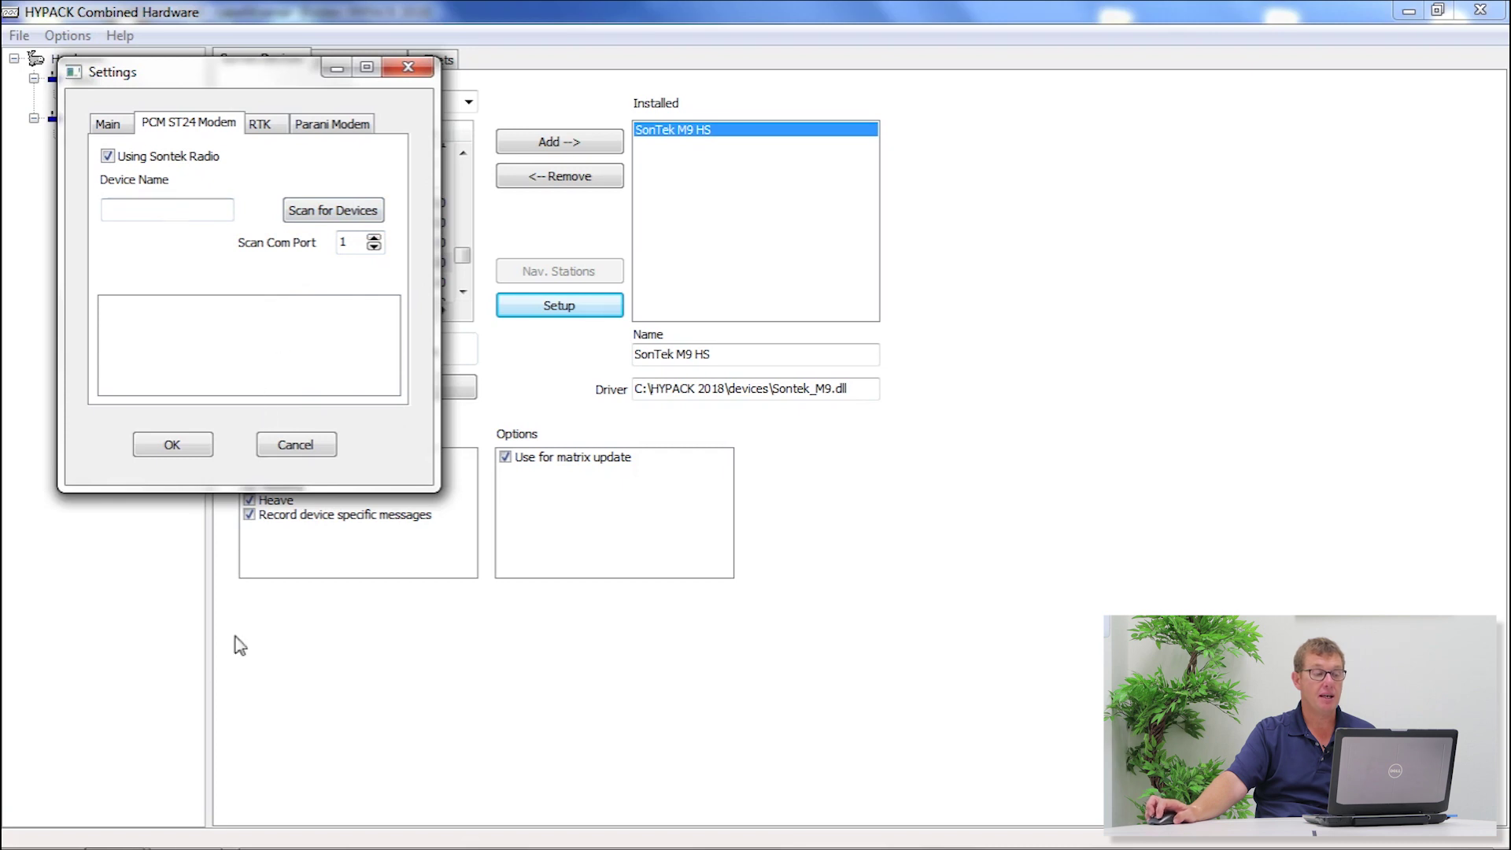
Step: Look up the computer's COM ports under Ports (COM & LPT) in the Windows Device Manager
click(30, 830)
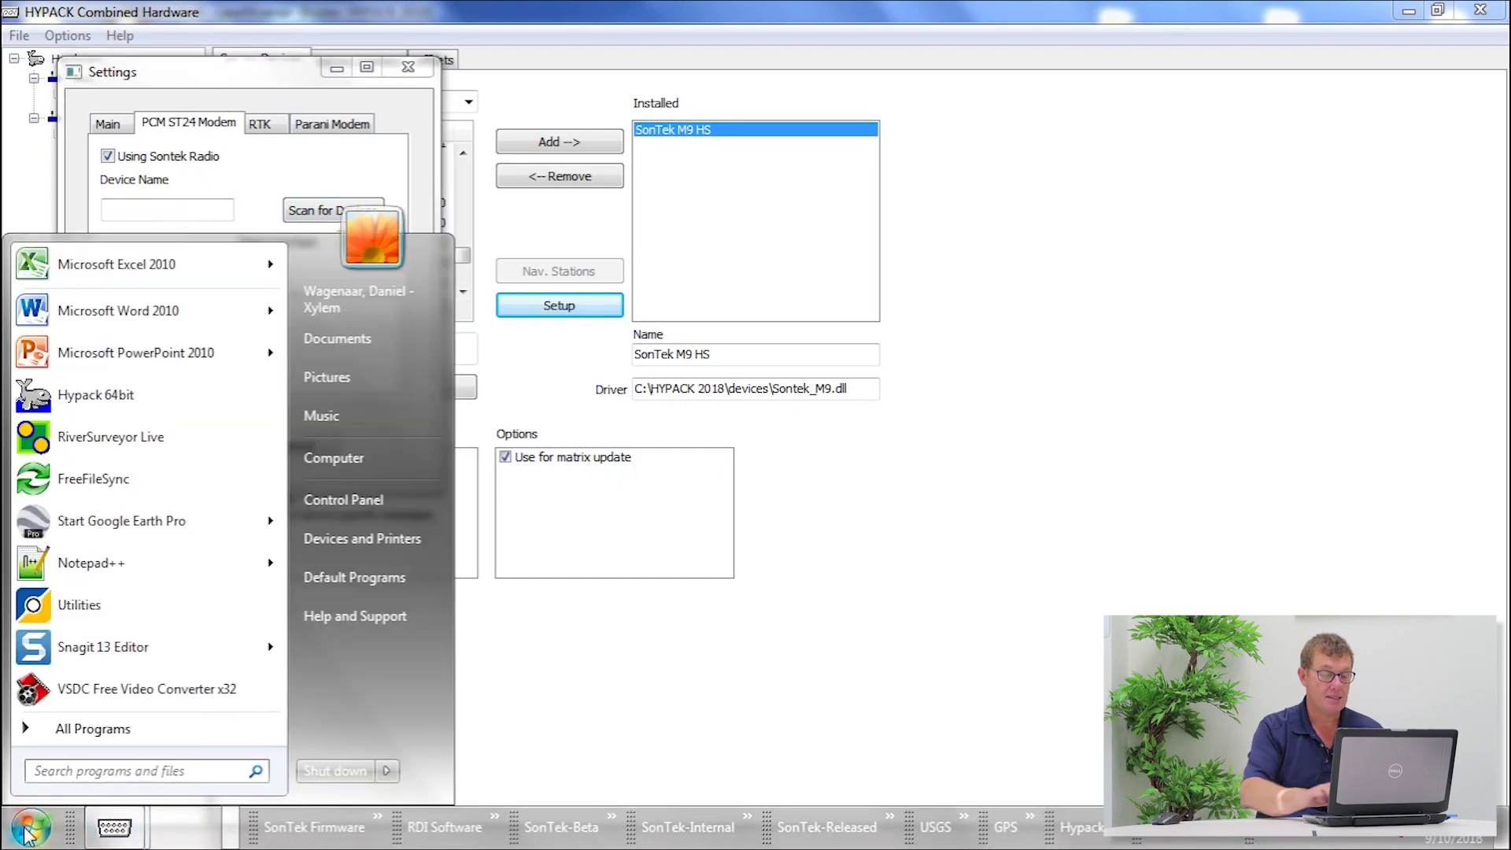
text(device)
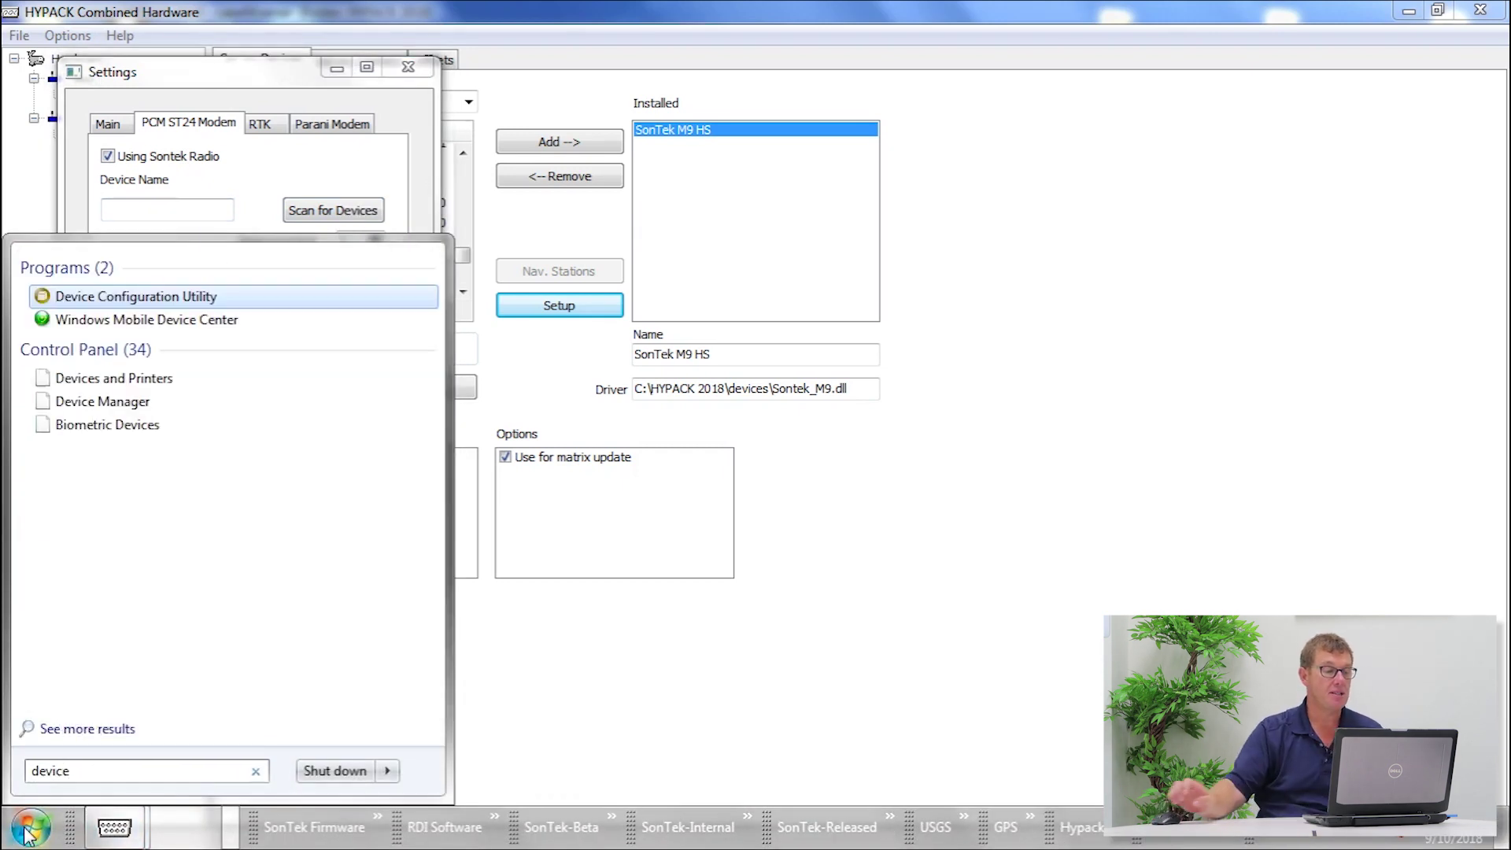
click(97, 403)
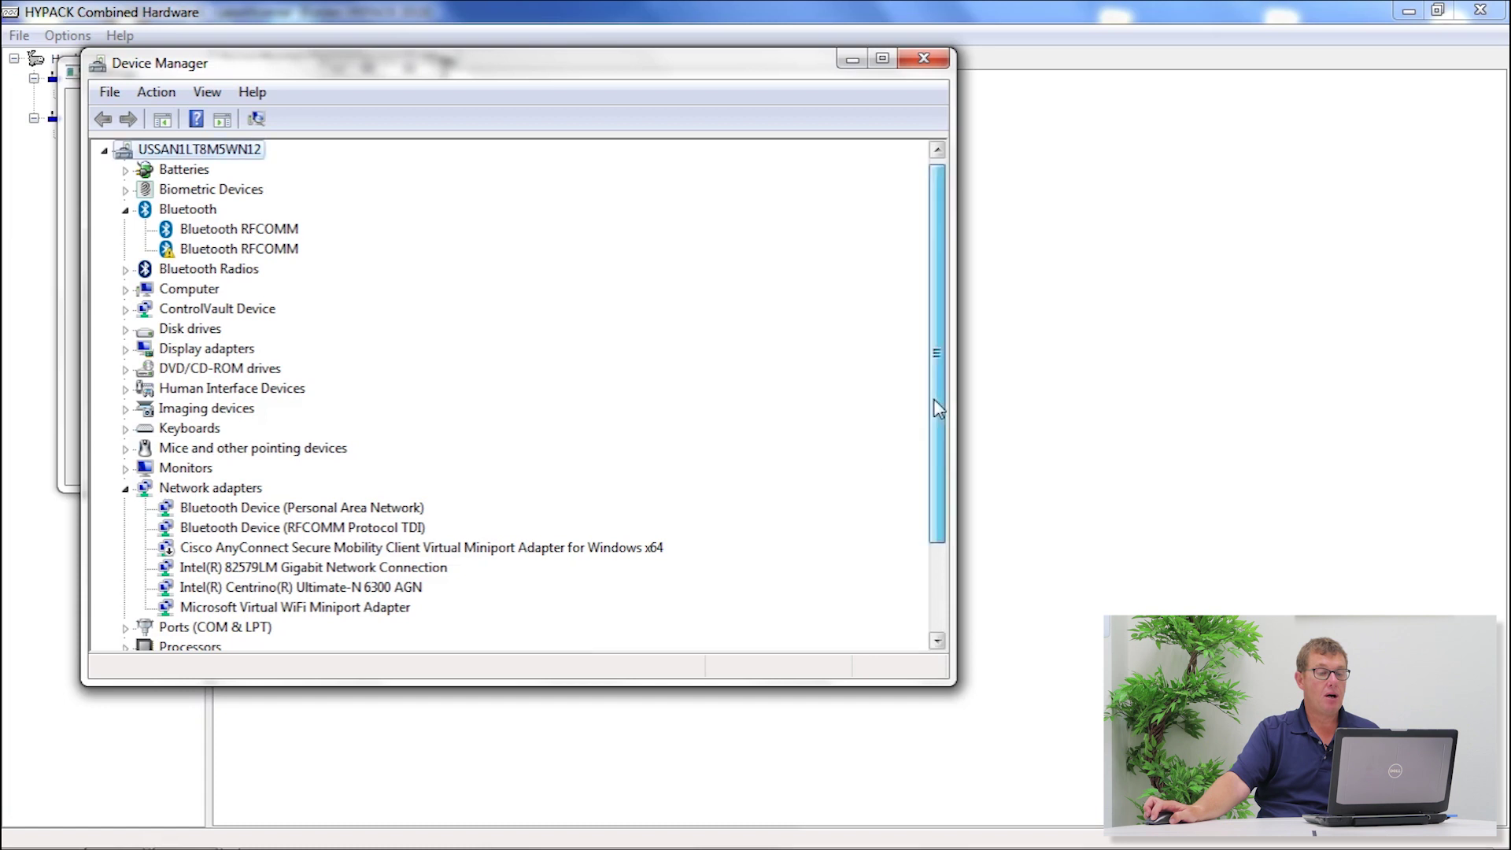
scroll(937, 473, down, 2)
click(125, 508)
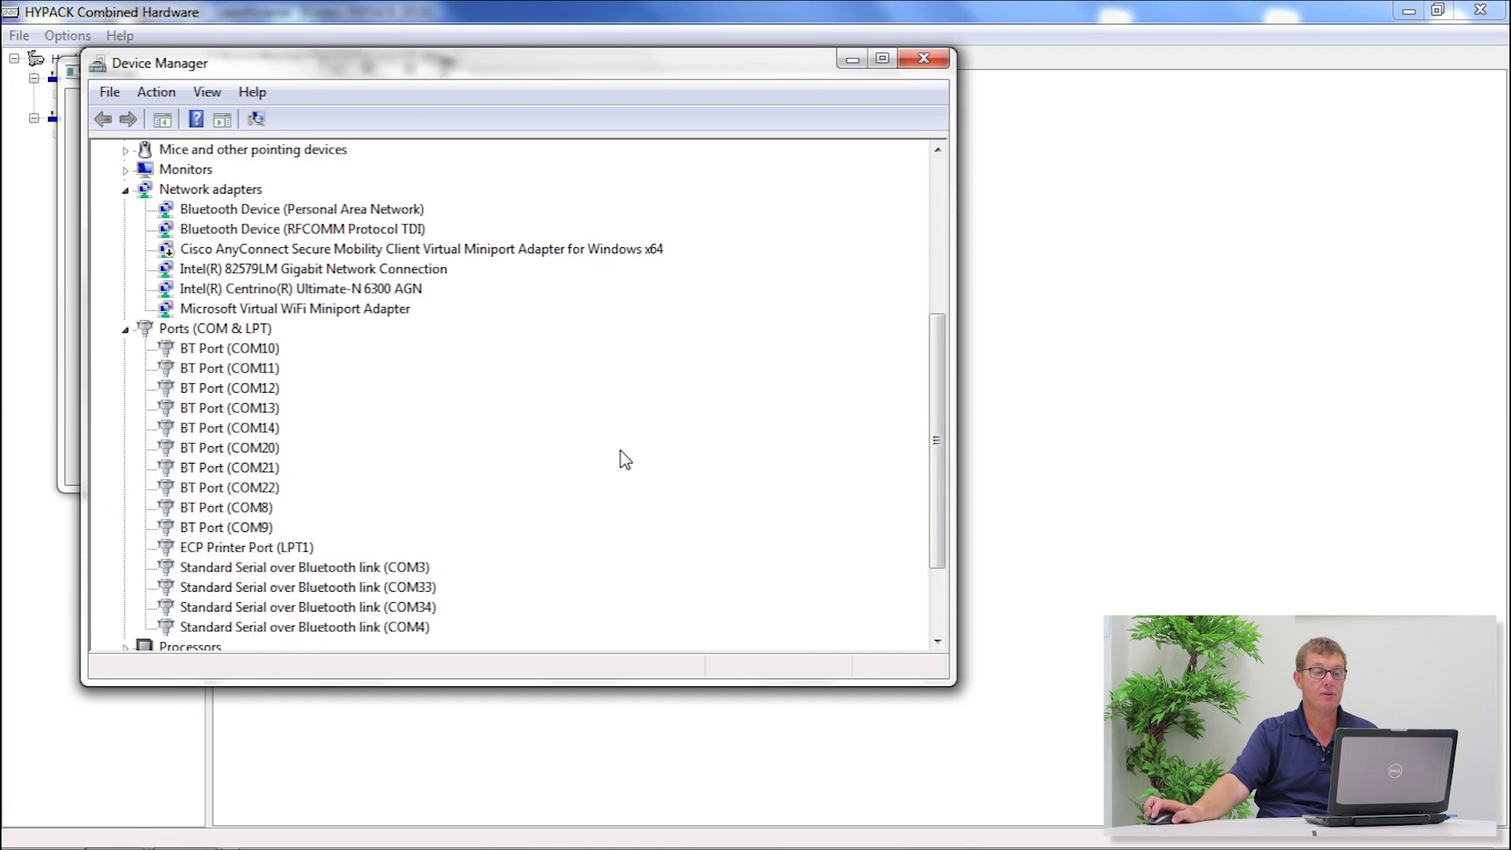
click(925, 63)
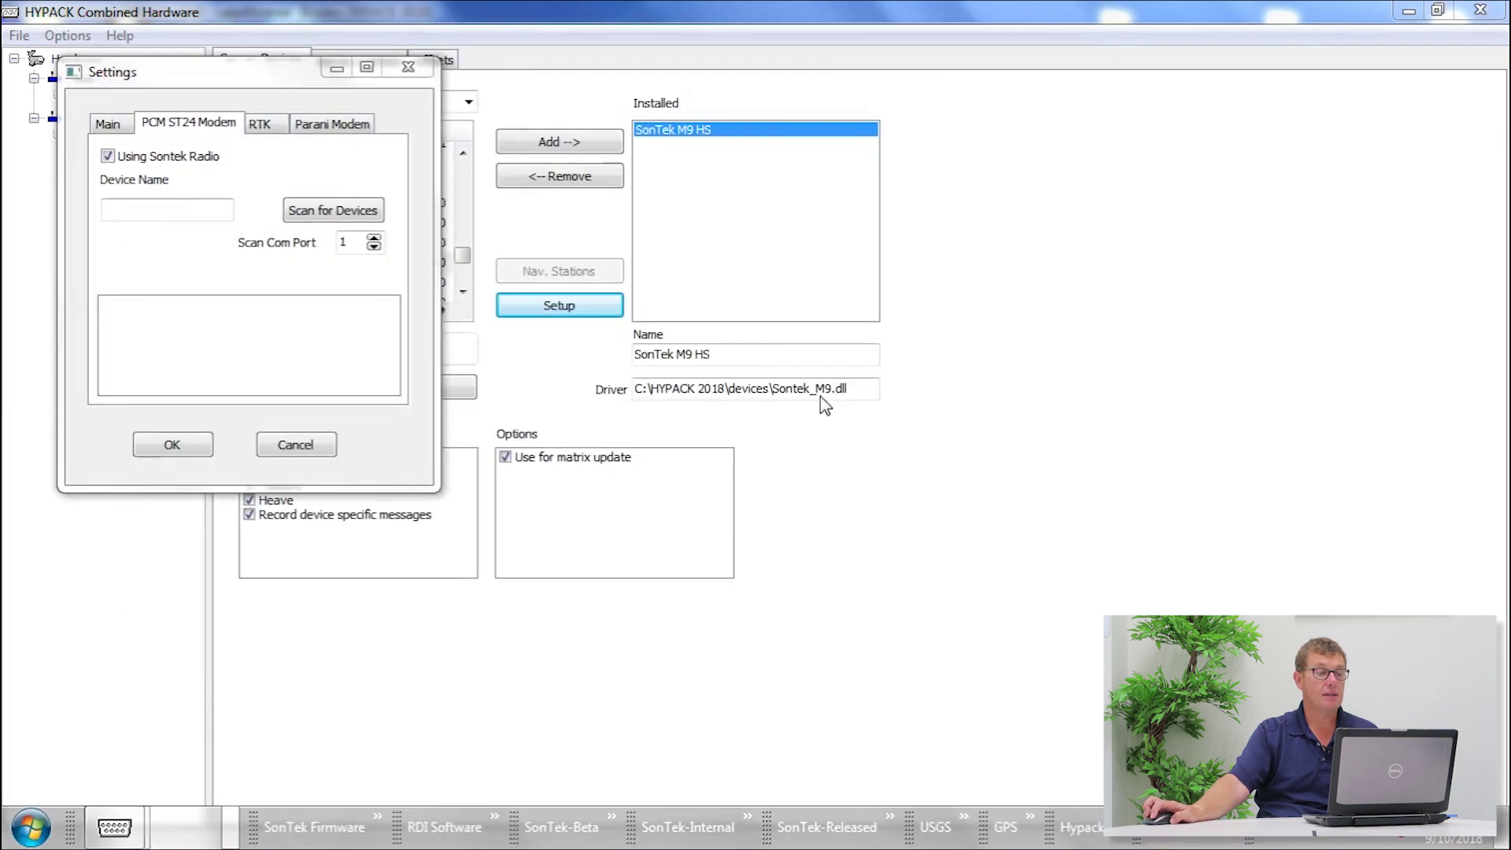
Step: Set the COM port for the Sontek radio's device scan to 4
double_click(366, 248)
text(4)
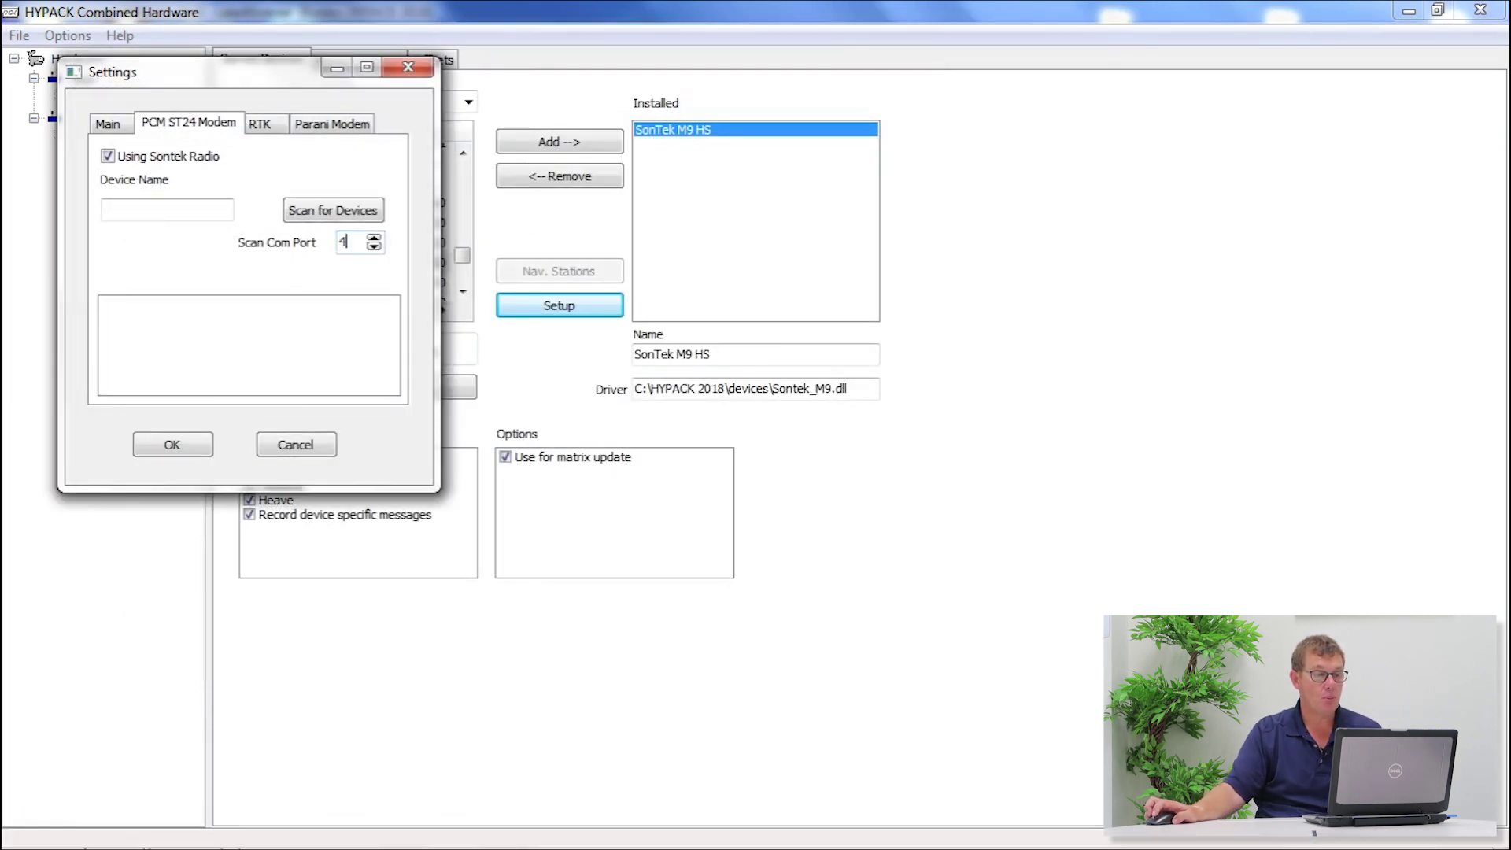
click(330, 214)
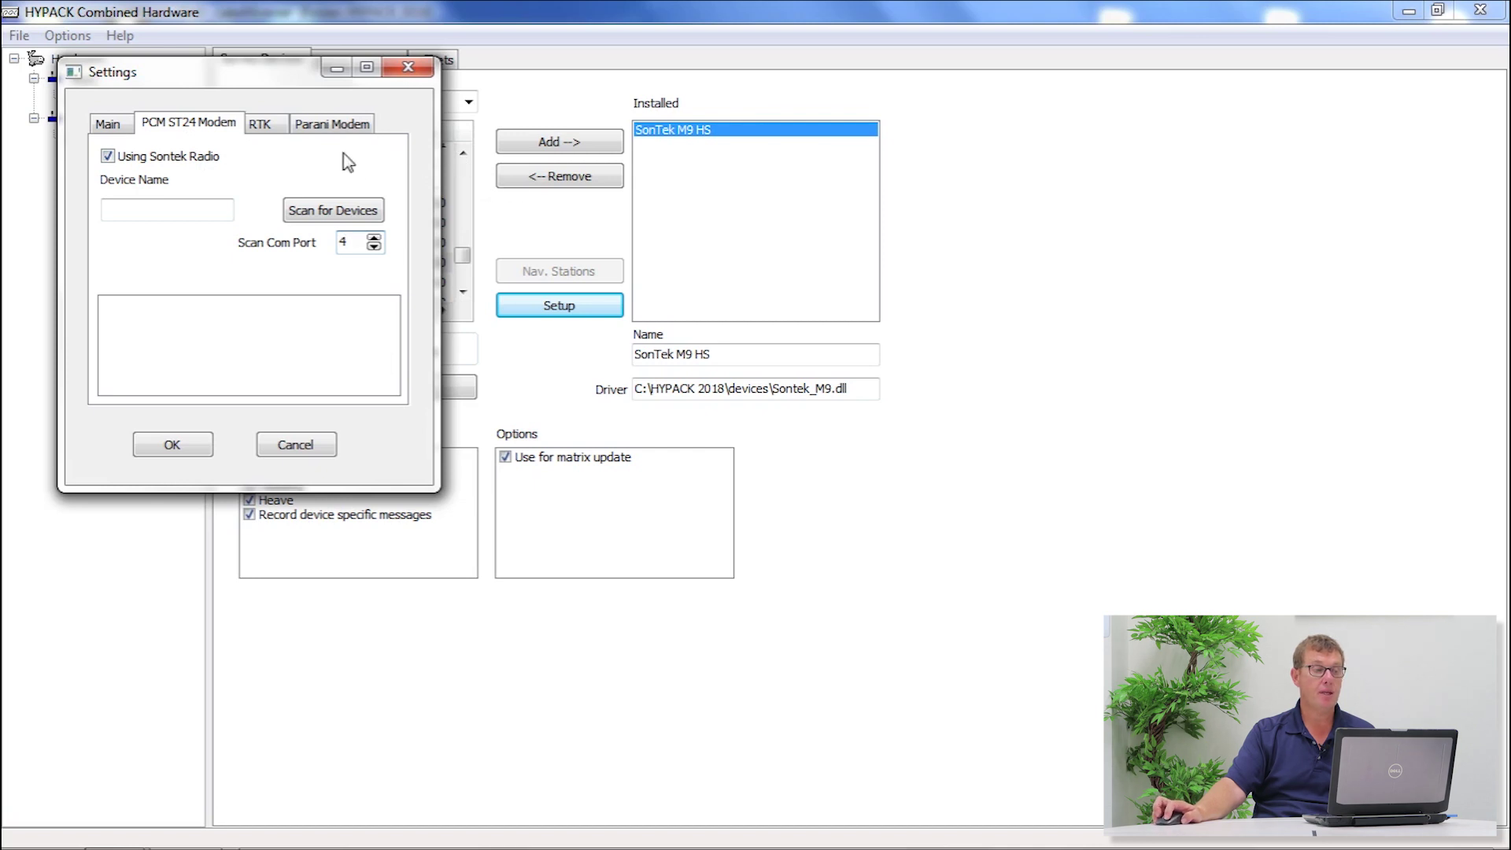
Step: Enable the Parani modem as a trial and switch back to using the Sontek radio
click(334, 124)
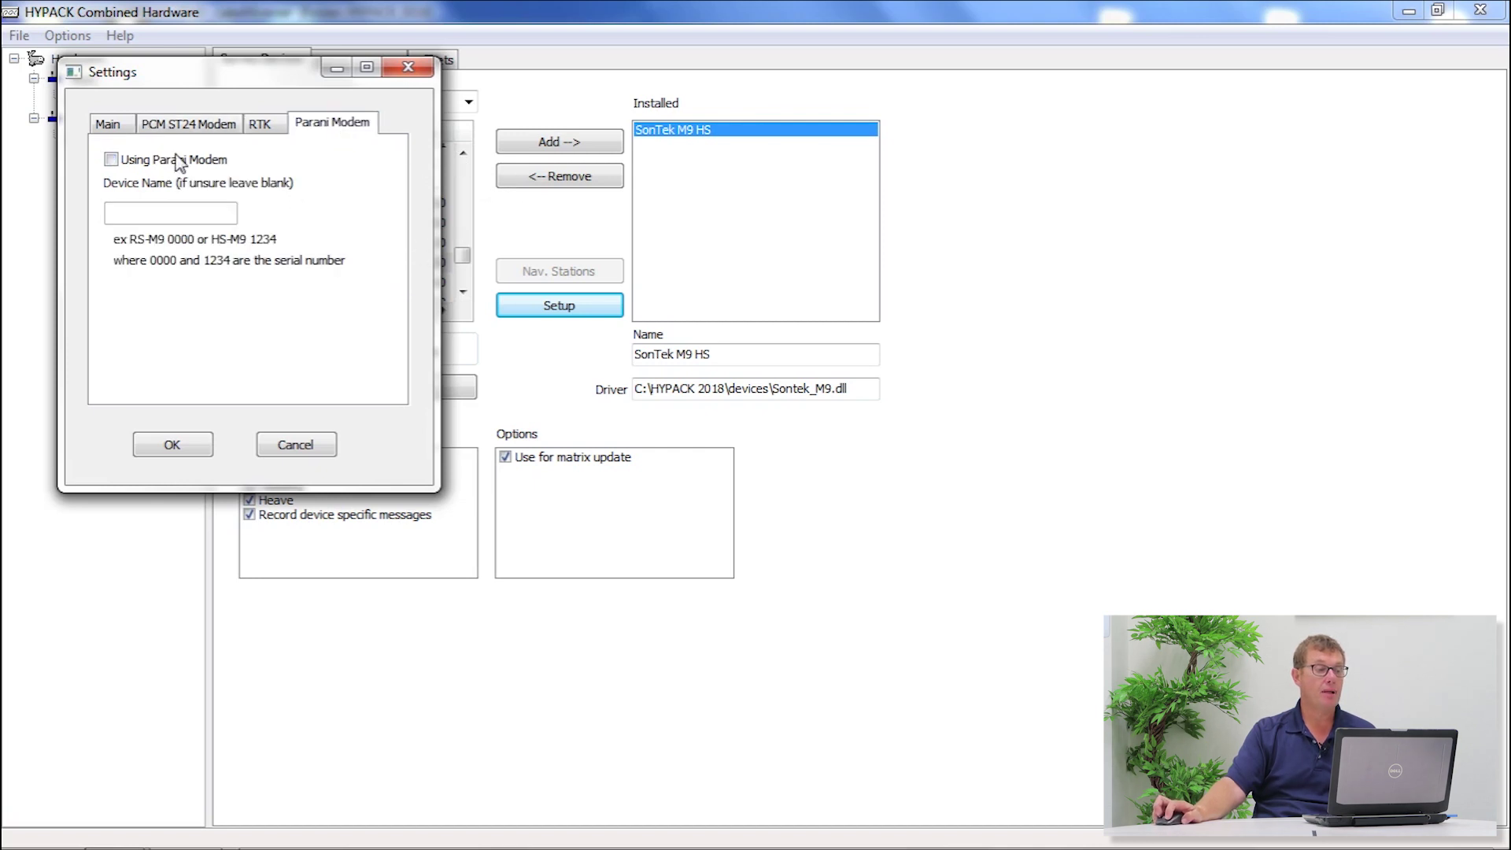
click(112, 159)
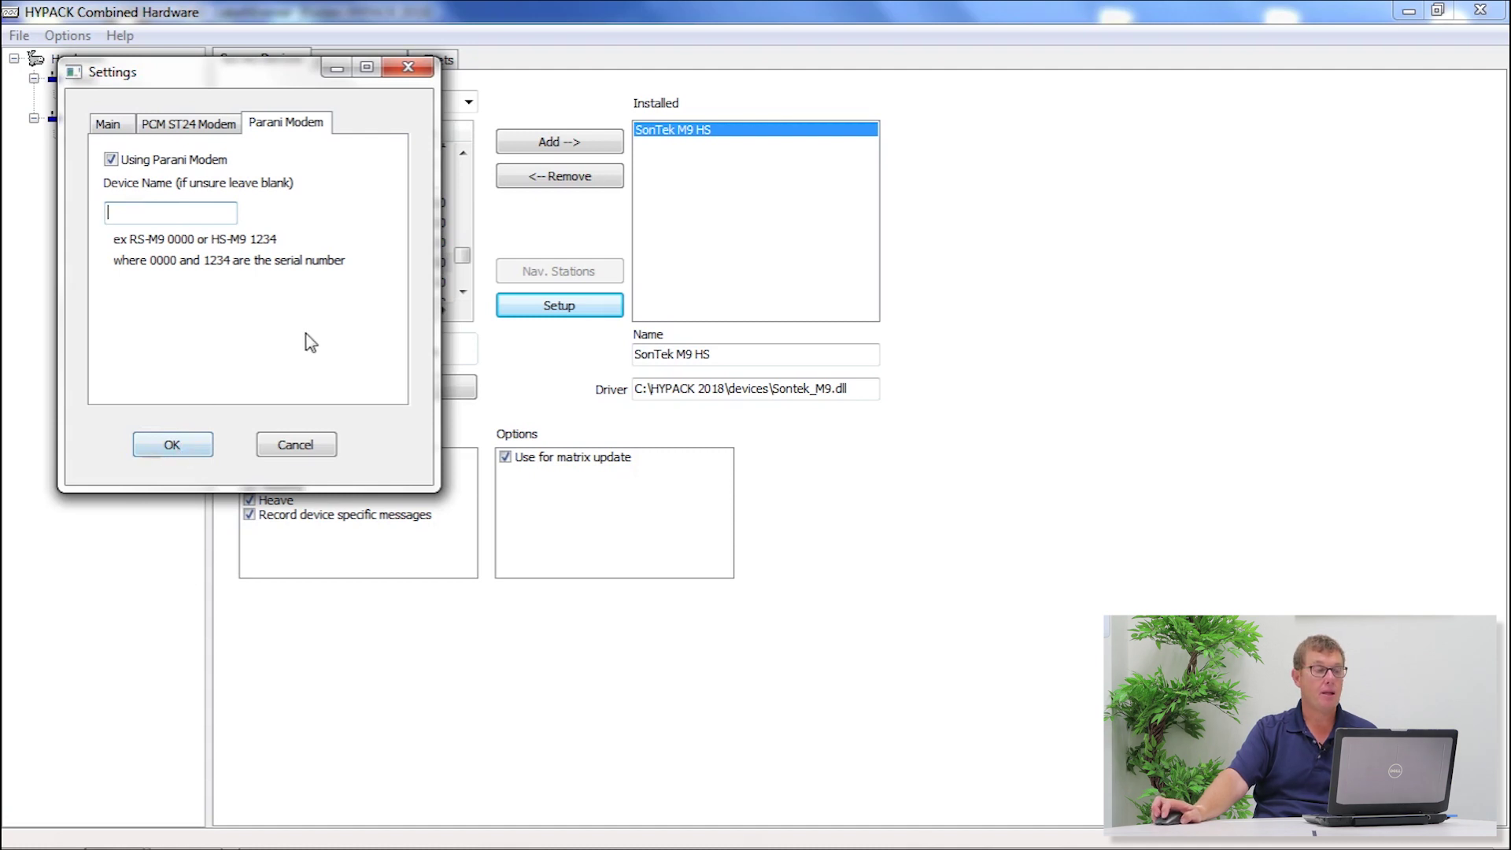
click(194, 126)
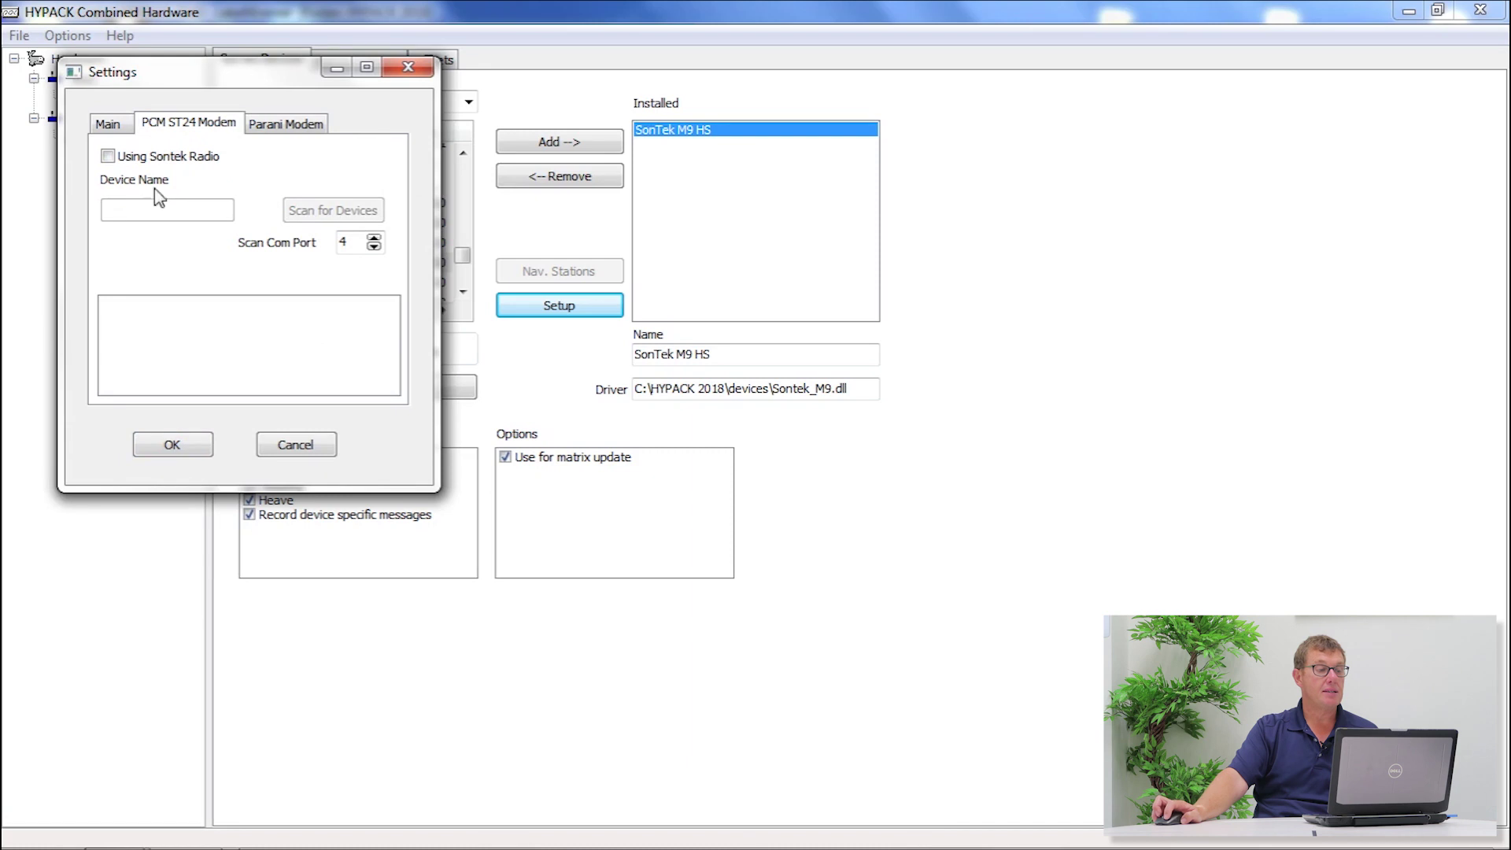
click(108, 156)
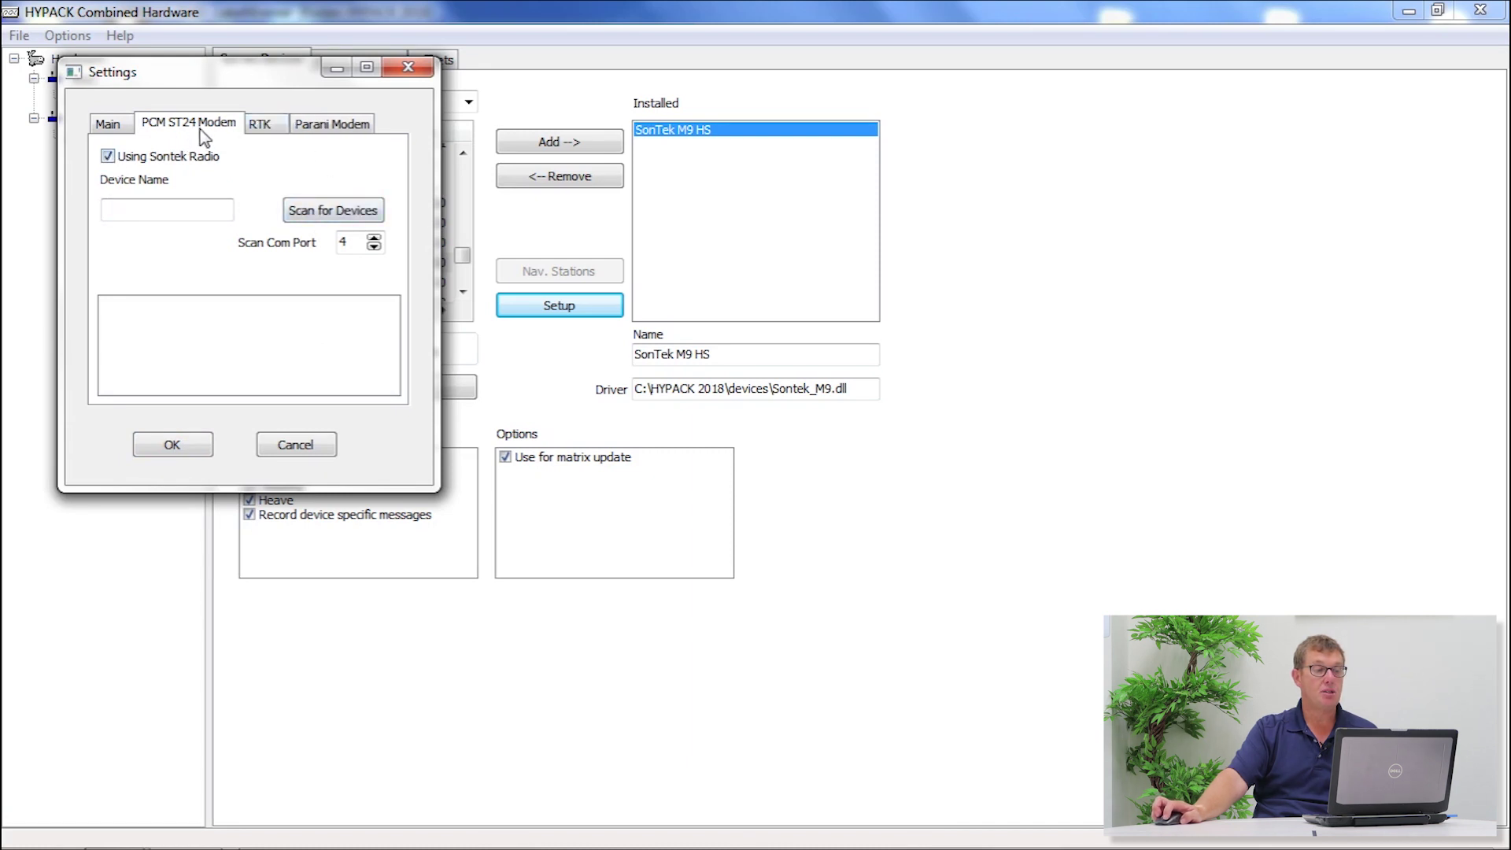
Step: Review the RTK base station setup and accept the SonTek M9 HS device settings
click(273, 128)
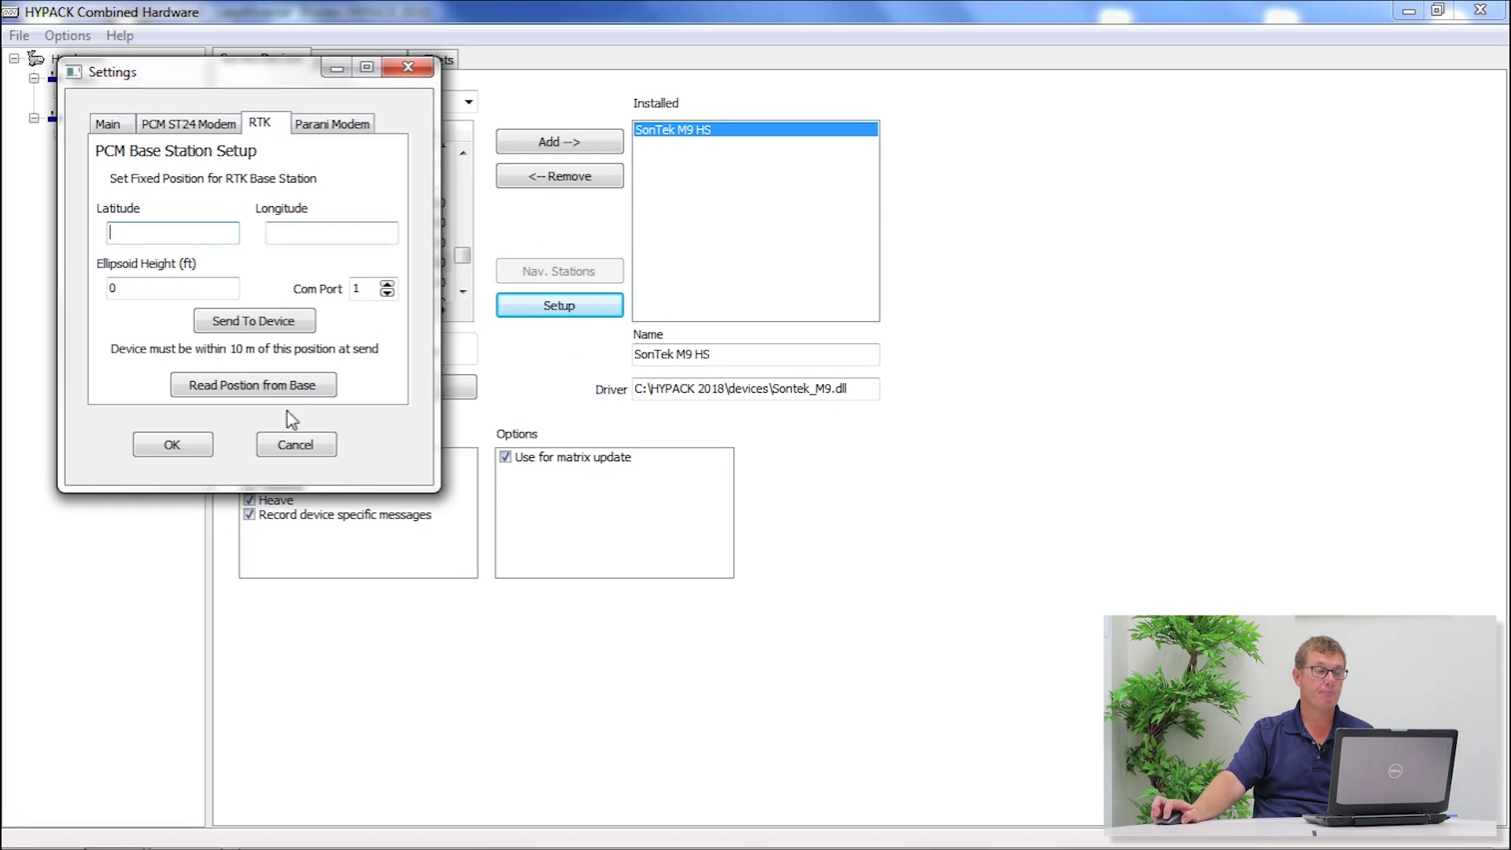
click(190, 131)
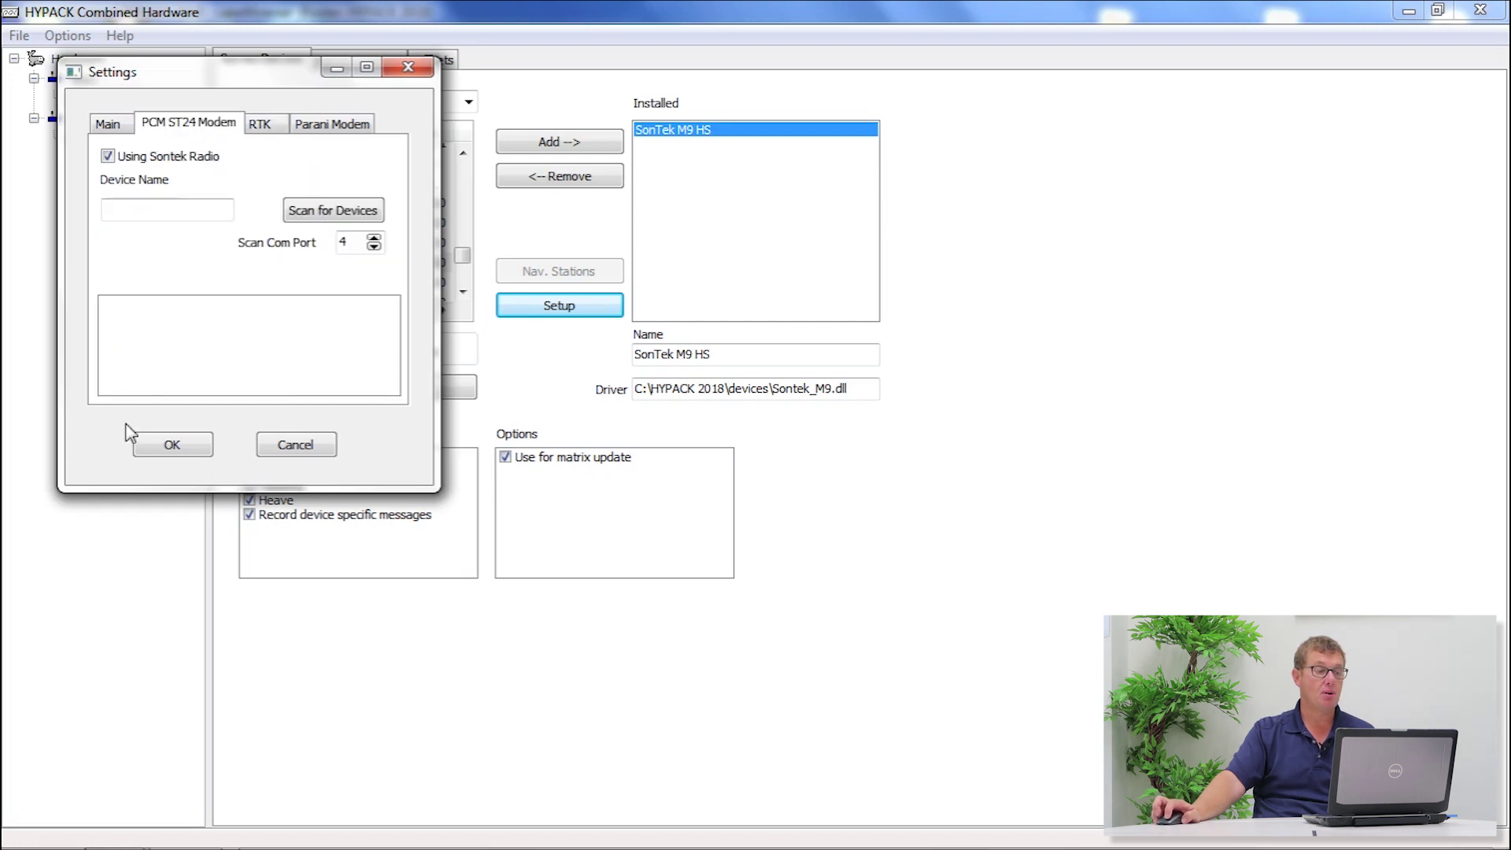
click(206, 455)
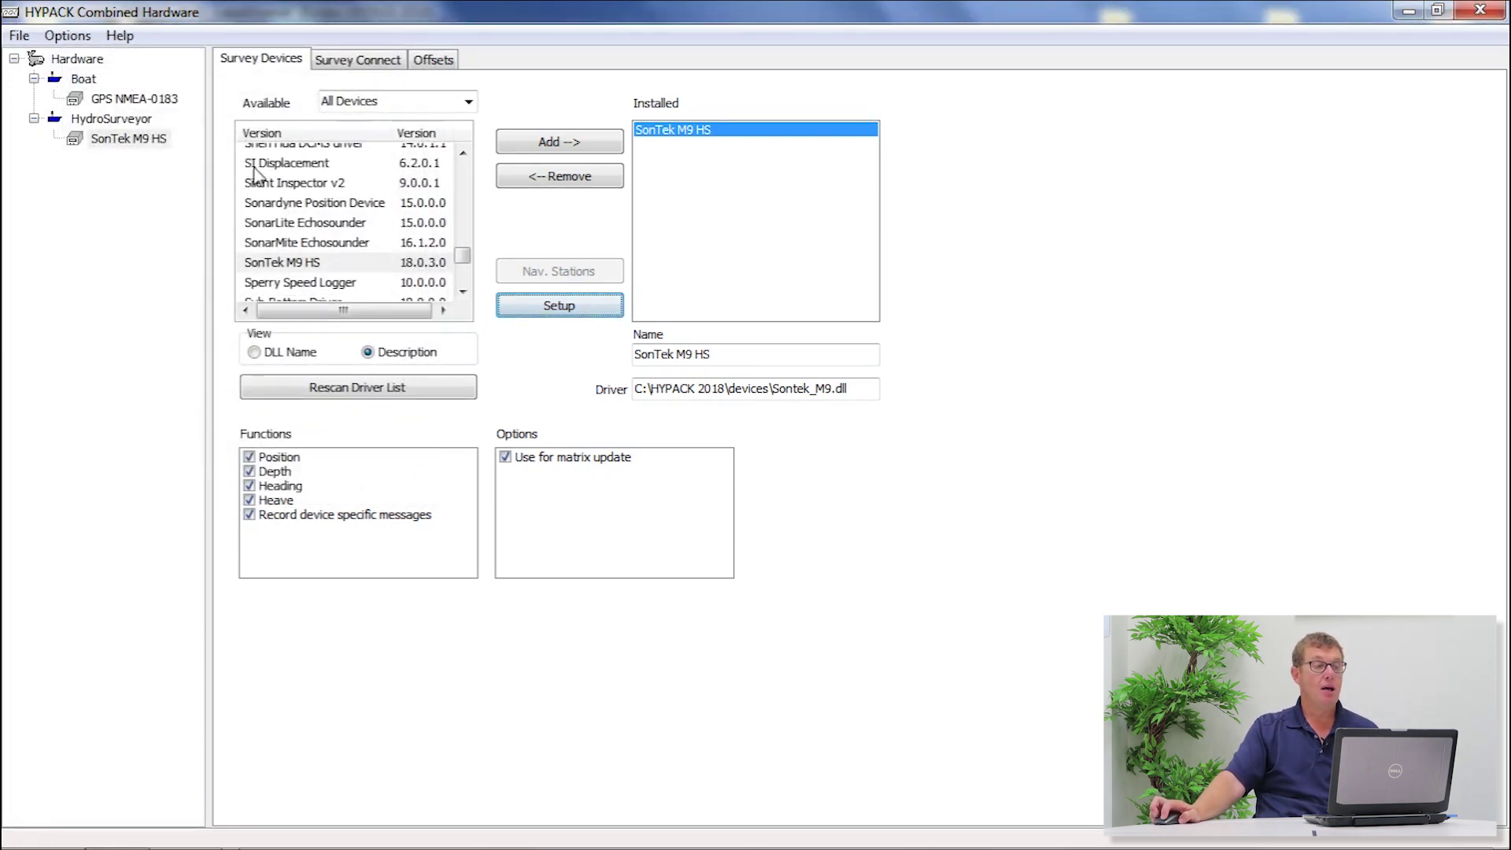
Step: Show the survey connection settings of the SonTek M9 HS and shrink the hardware window from full screen
click(160, 142)
click(380, 62)
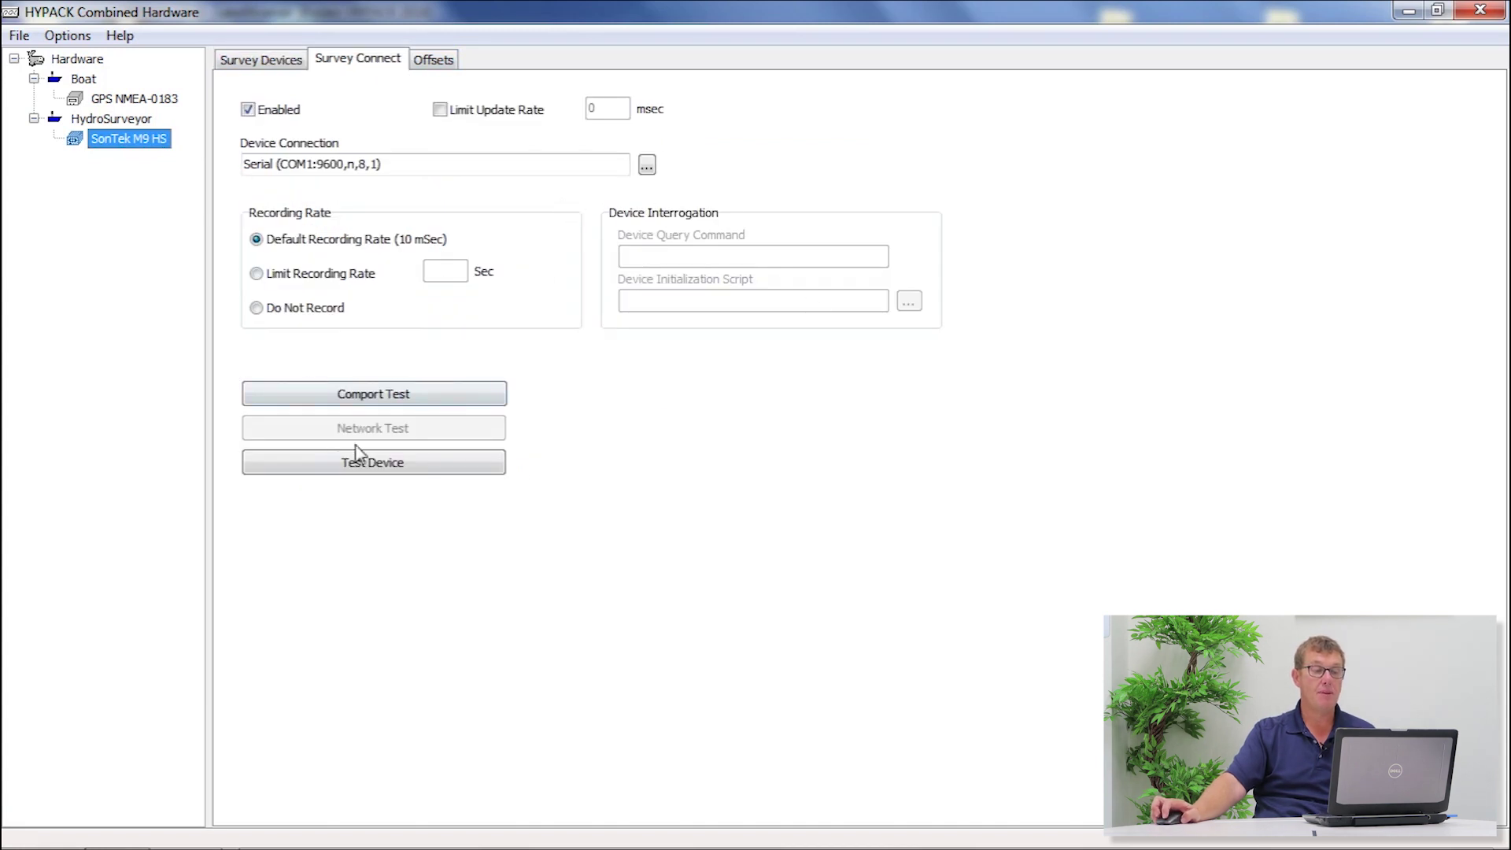
click(1437, 9)
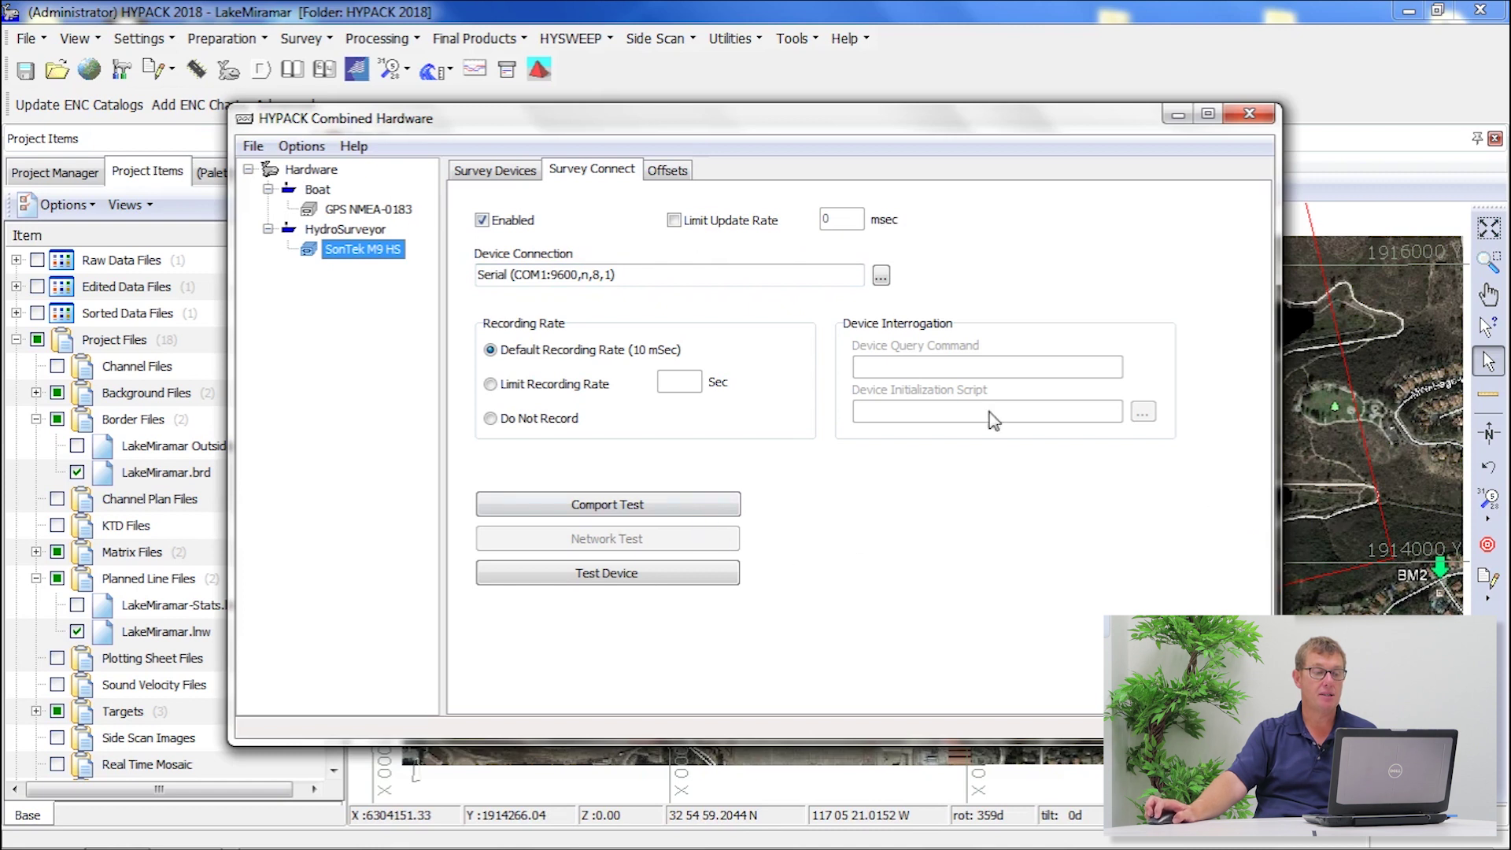
Step: Look through the utilities offered in the hardware setup and close the Combined Hardware window
click(253, 146)
mouse_move(302, 145)
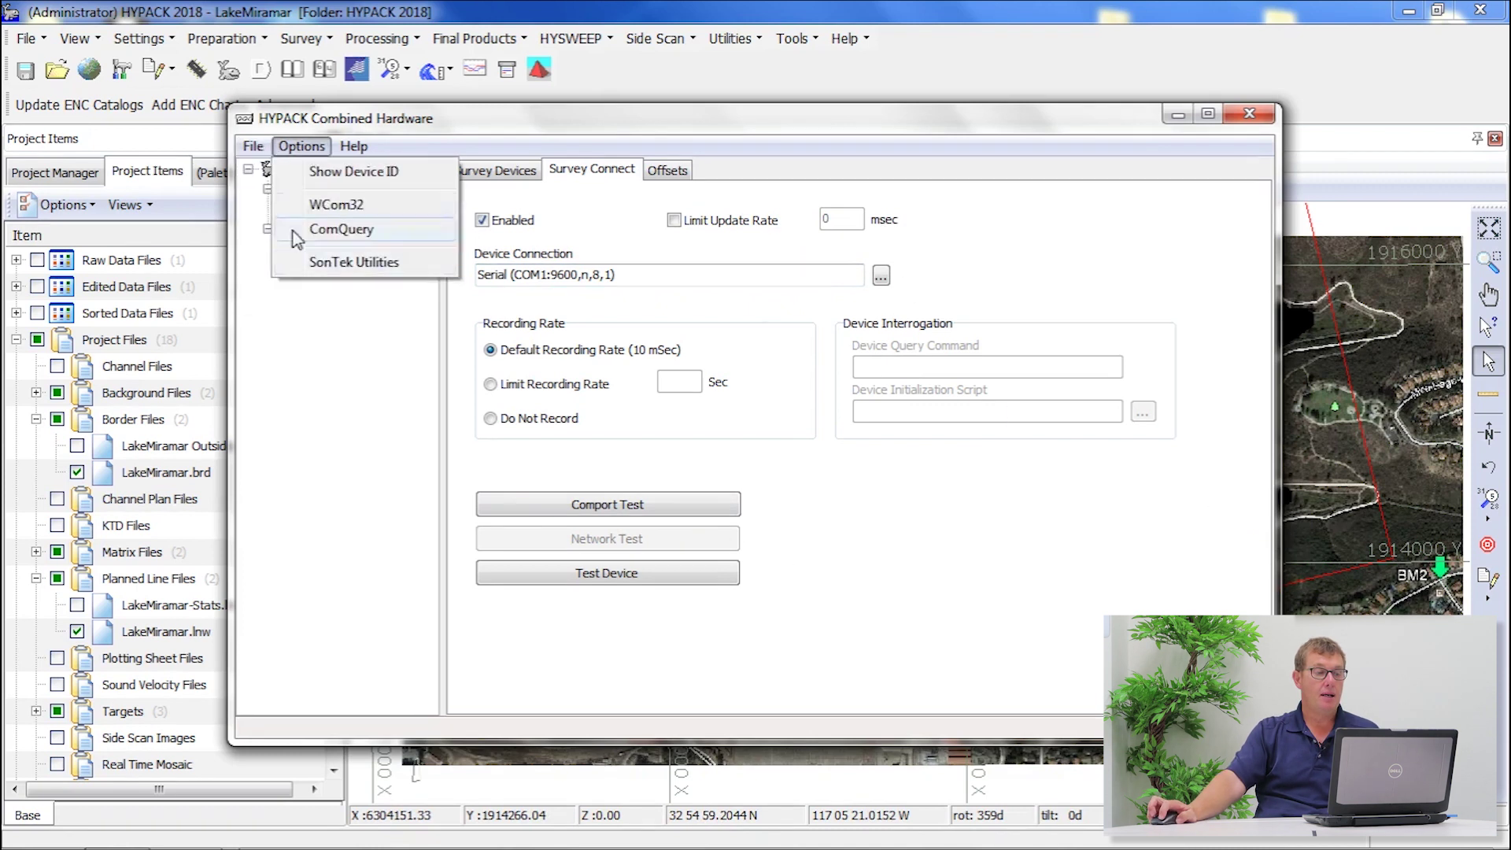
click(363, 249)
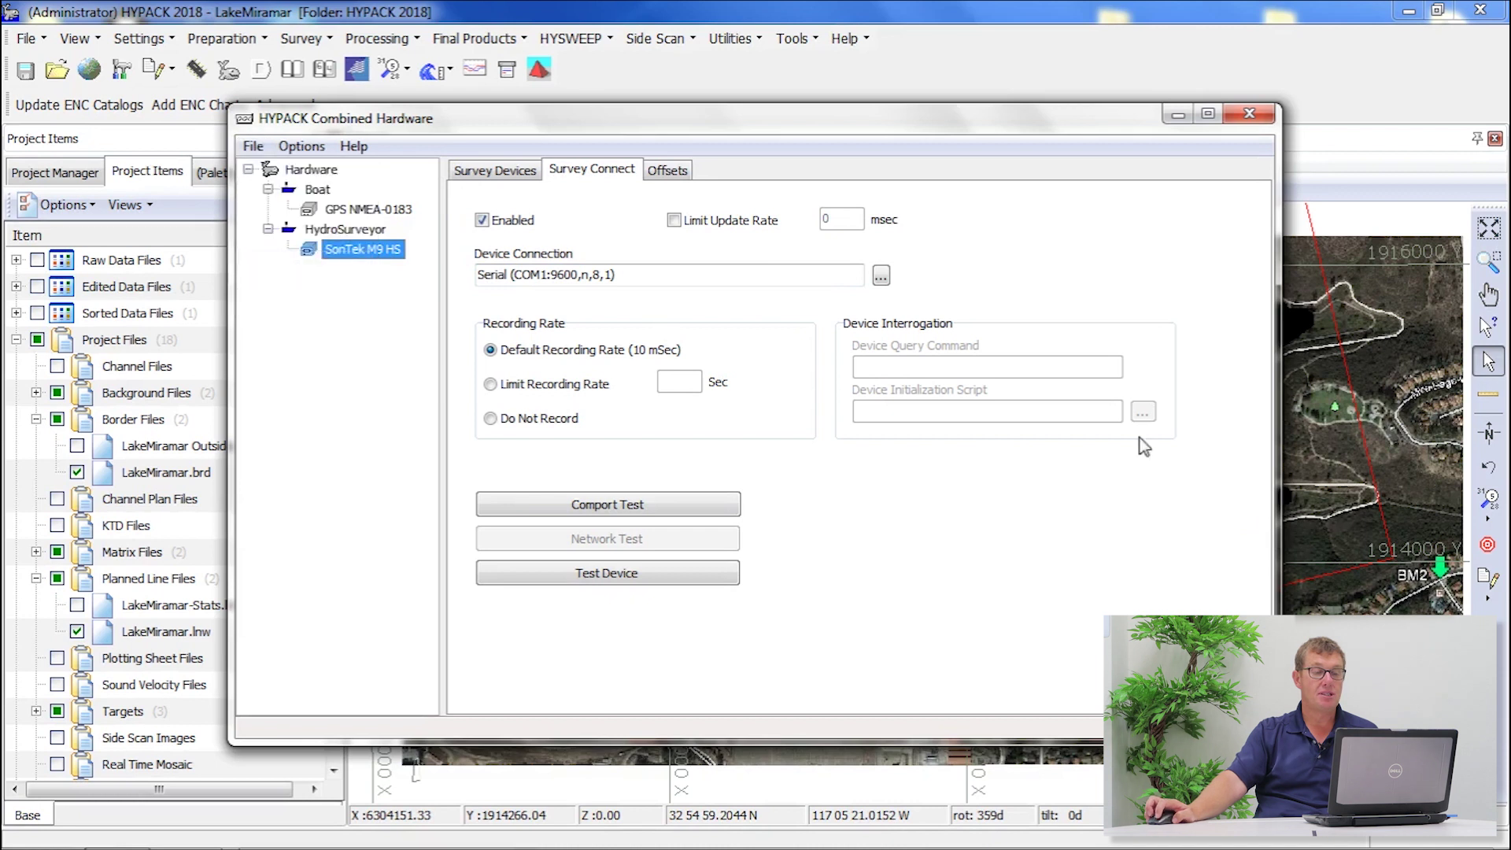
click(1249, 113)
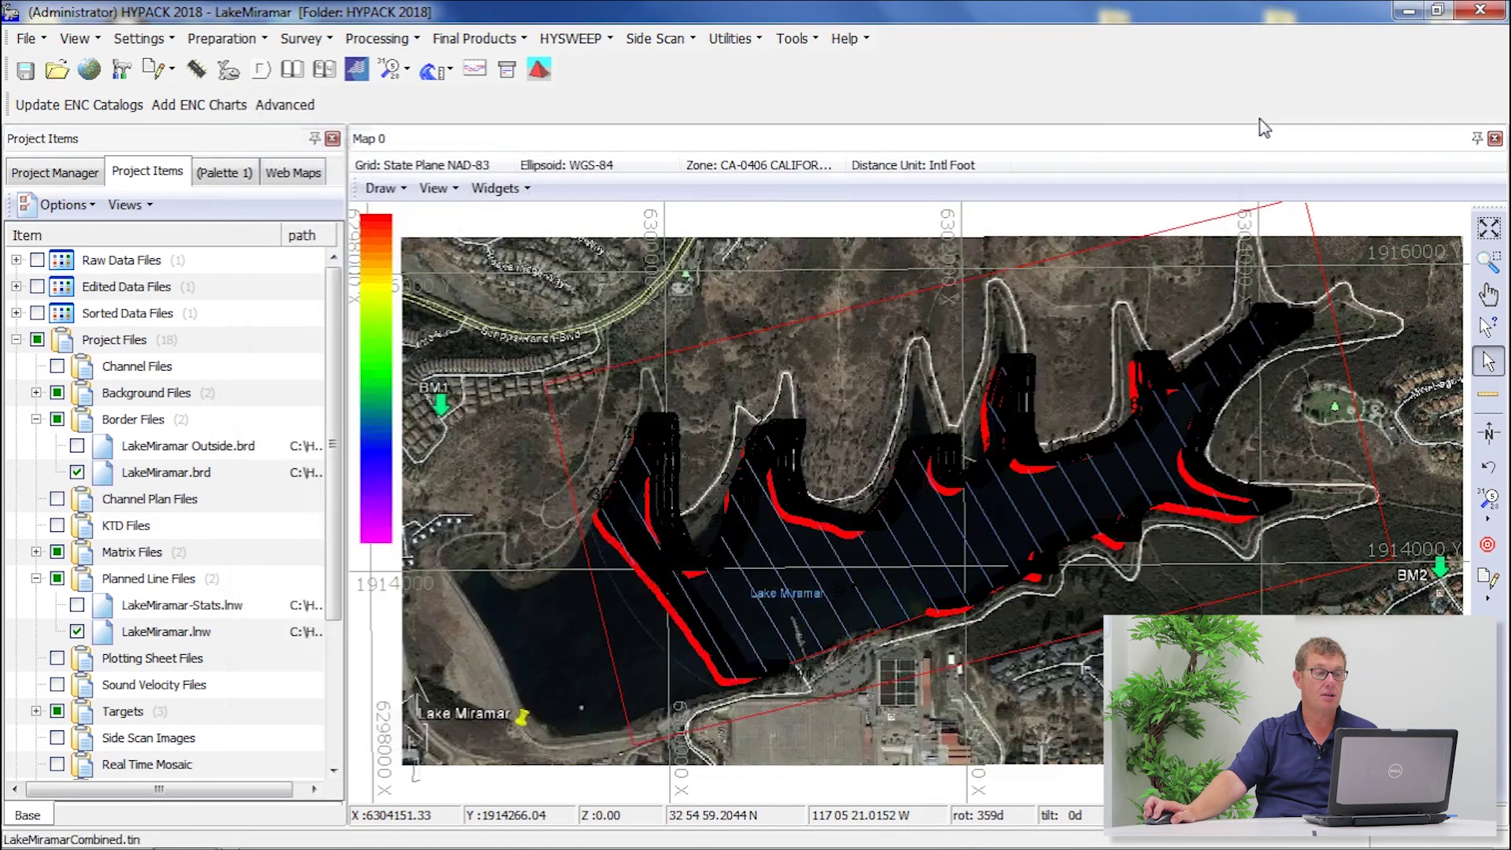